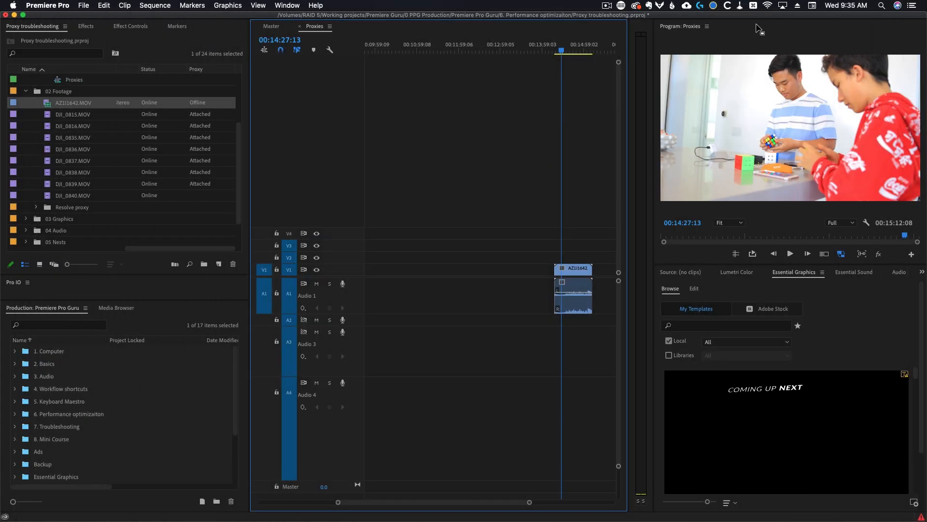
Save the project
key("super+s")
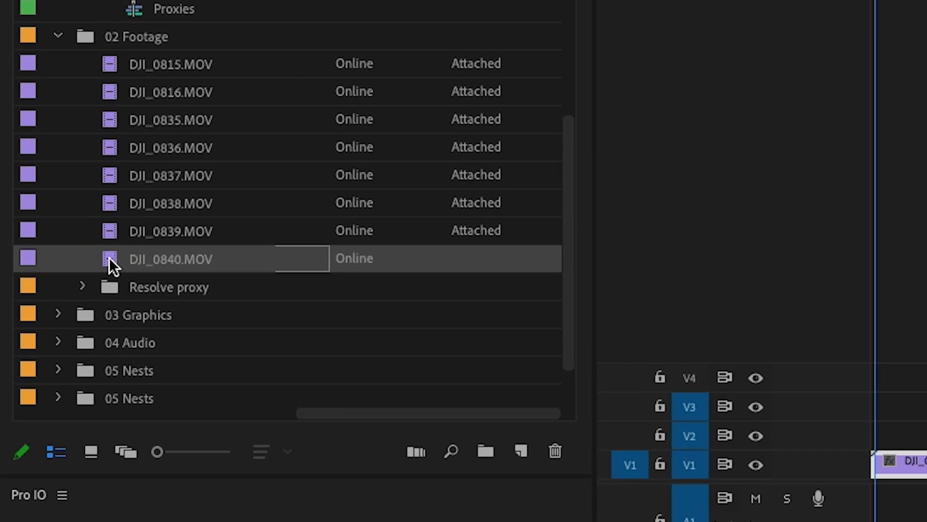
Set up proxy creation for DJI_0840.MOV with QuickTime format and the ProRes Low Resolution Proxy preset, then cancel
right_click(47, 183)
mouse_move(198, 279)
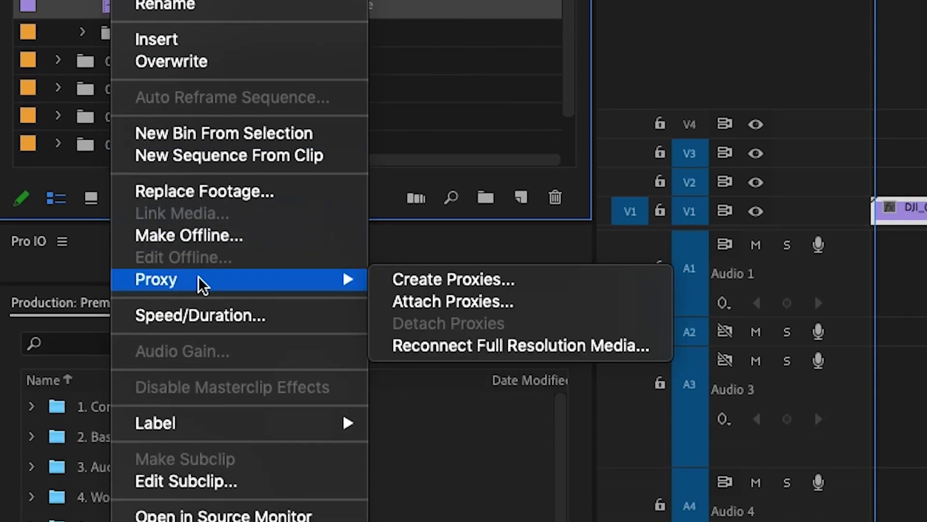
left_click(410, 279)
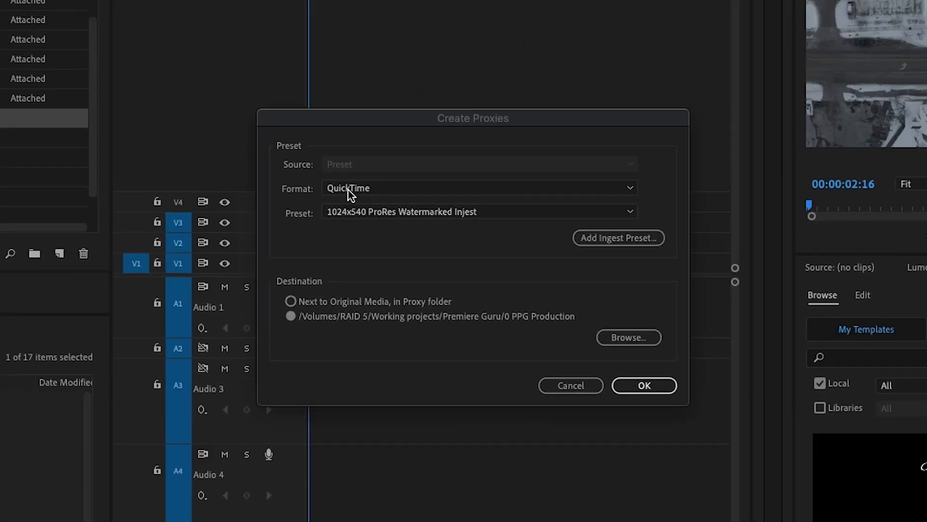
left_click(348, 188)
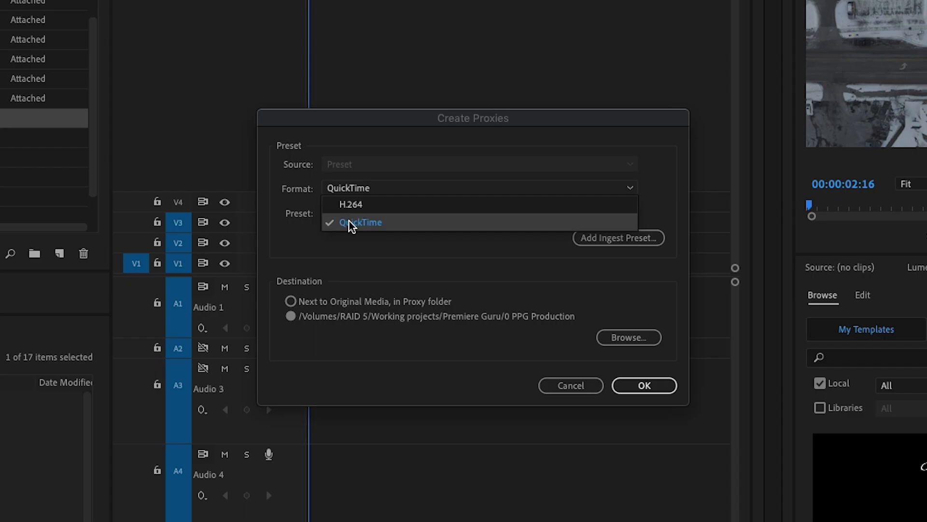
left_click(347, 275)
left_click(359, 211)
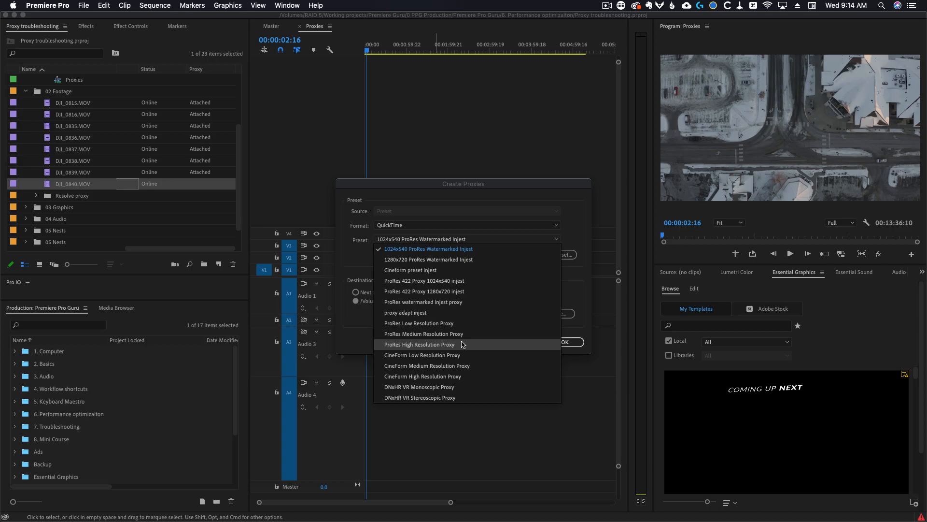
left_click(447, 324)
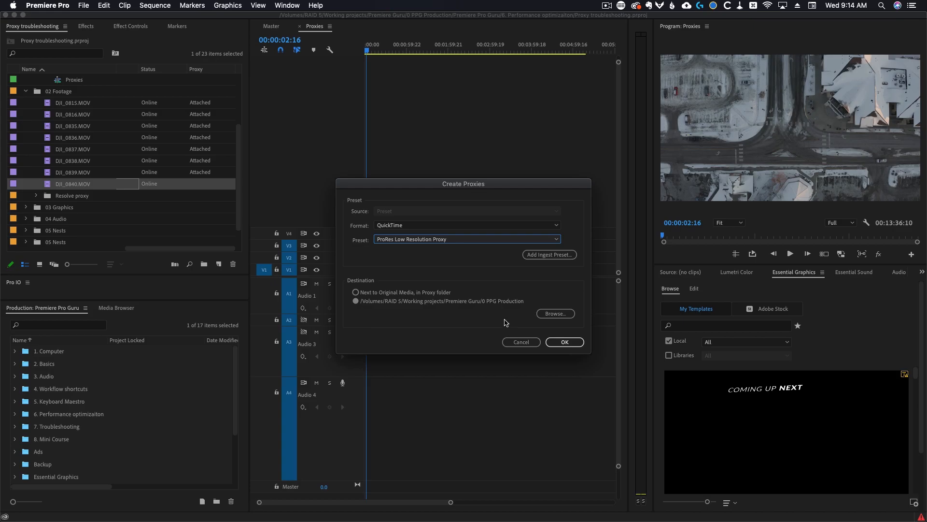
left_click(519, 345)
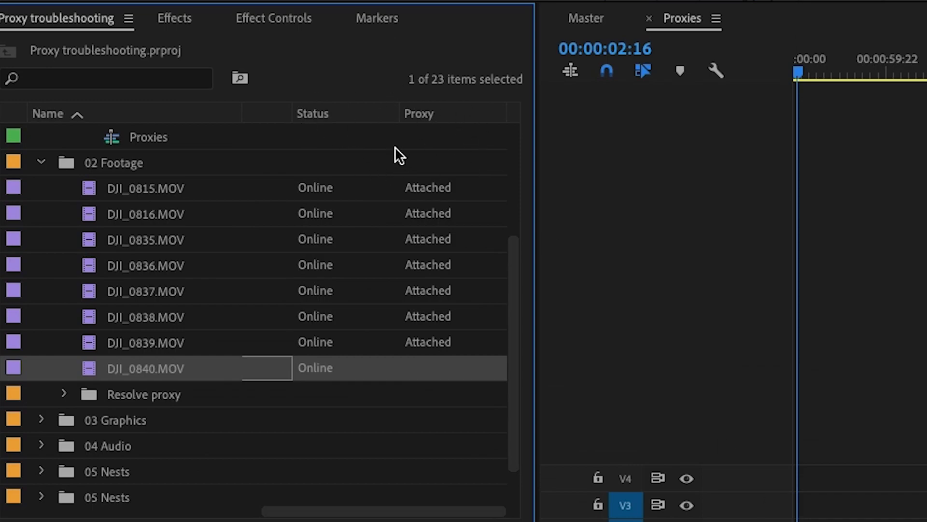
Search the project panel's metadata display settings for proxy properties and confirm
right_click(427, 113)
left_click(456, 129)
type("proxy")
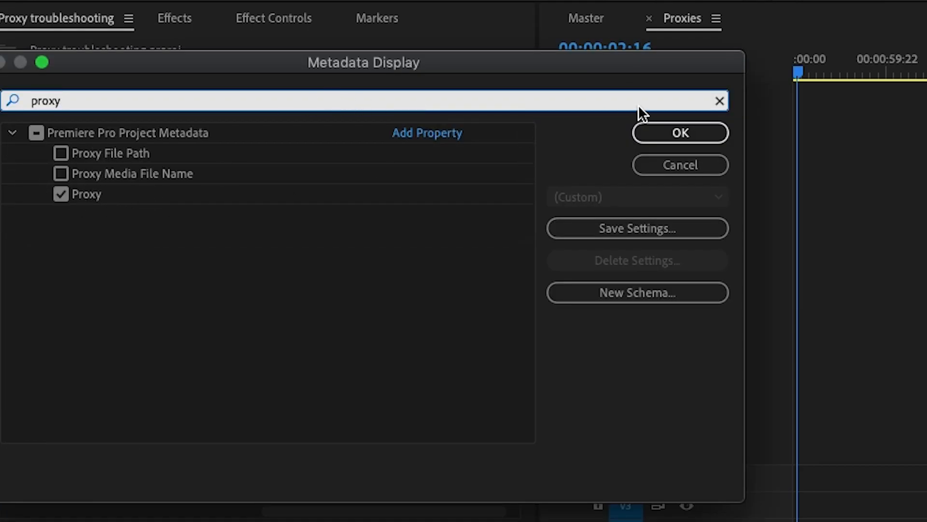
left_click(664, 128)
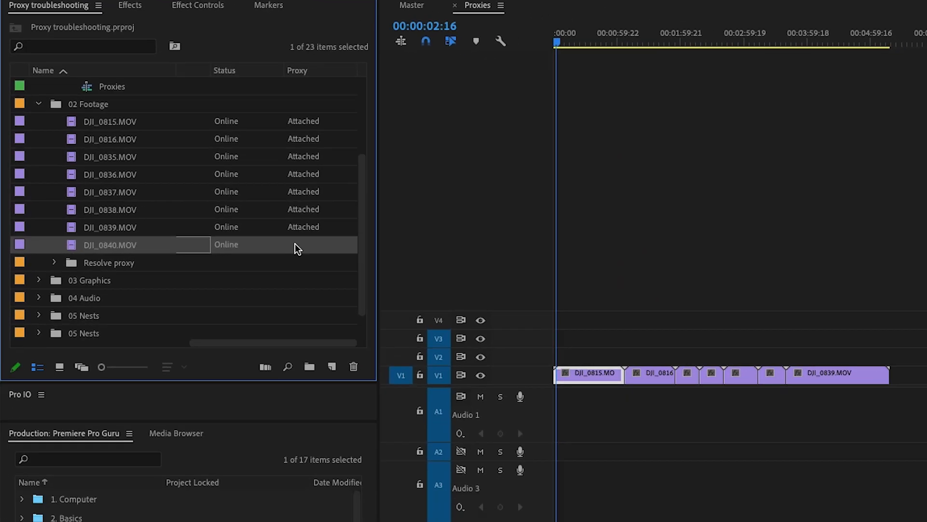
right_click(297, 229)
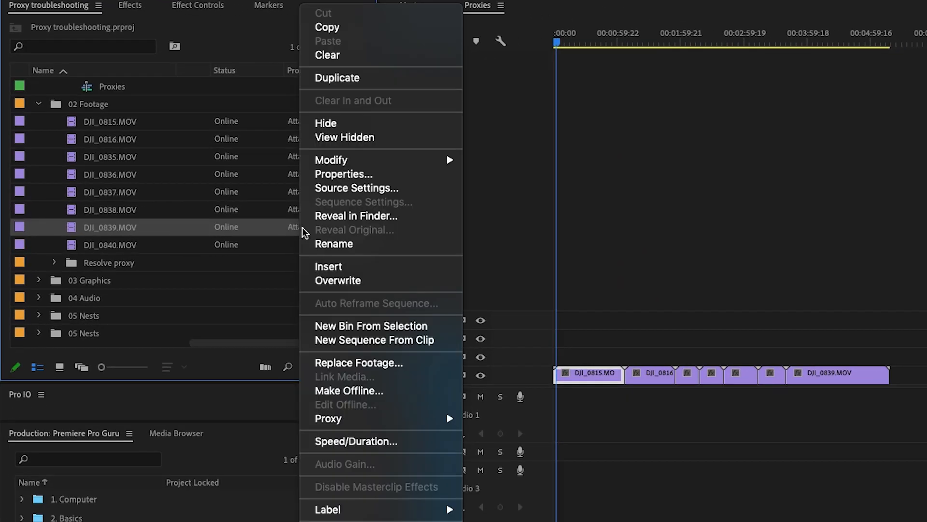
mouse_move(343, 417)
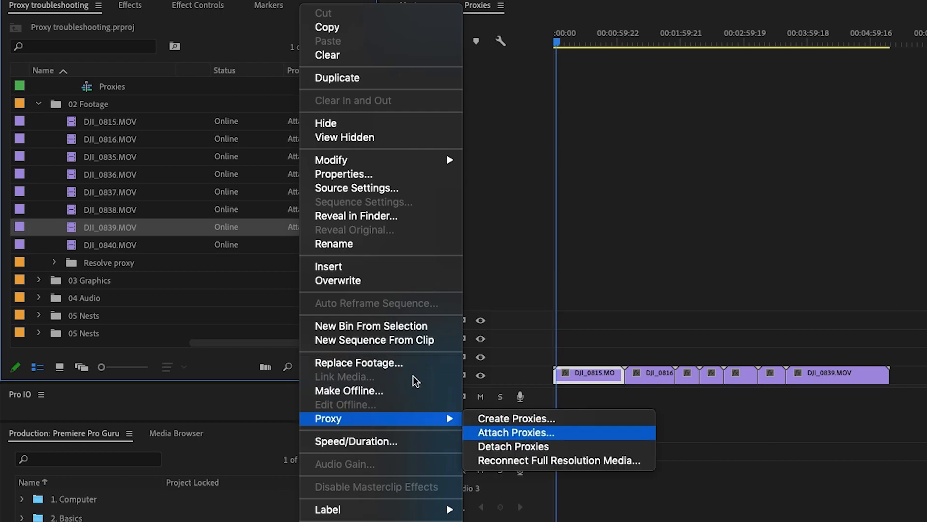
key("Escape")
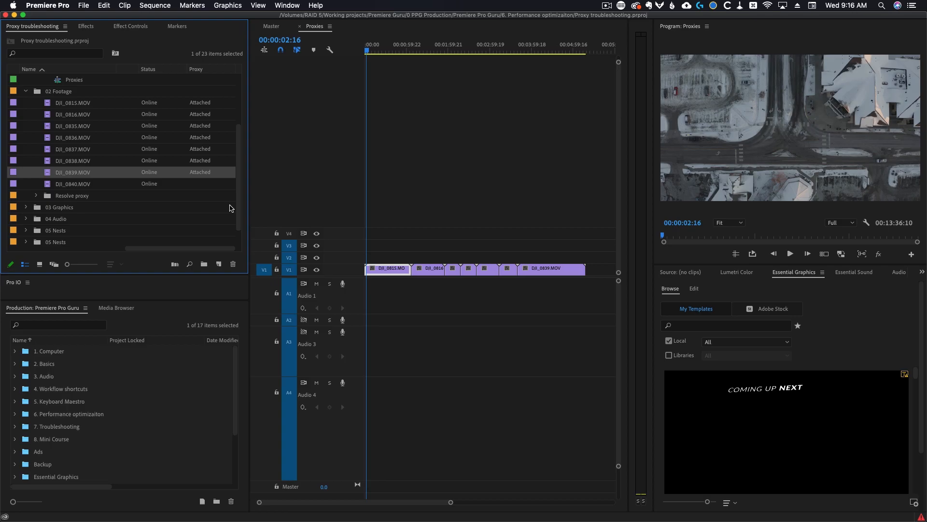
Toggle proxy playback on and off several times to compare the program monitor image
left_click(338, 218)
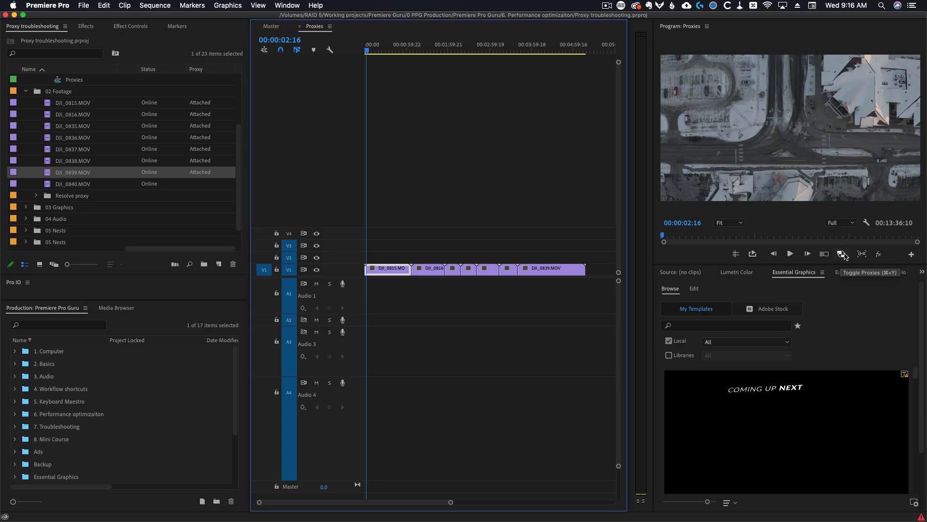
left_click(841, 254)
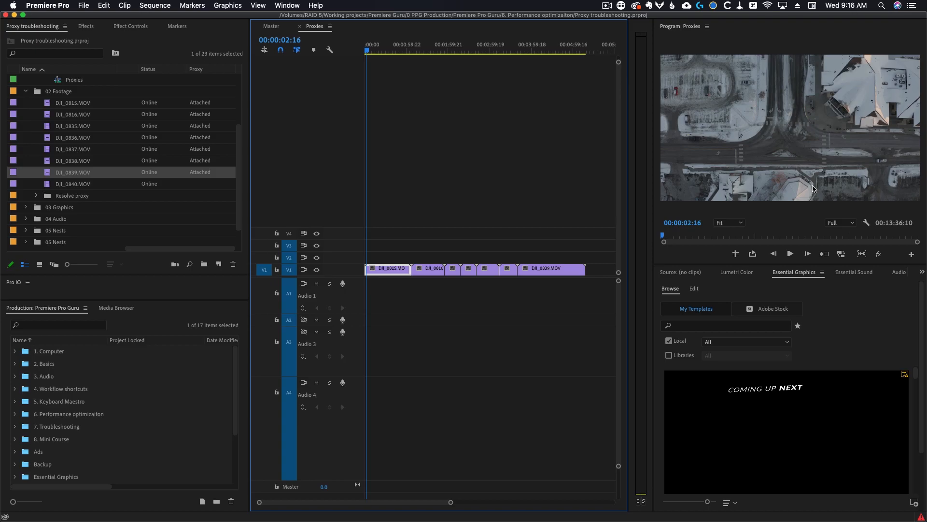
left_click(841, 254)
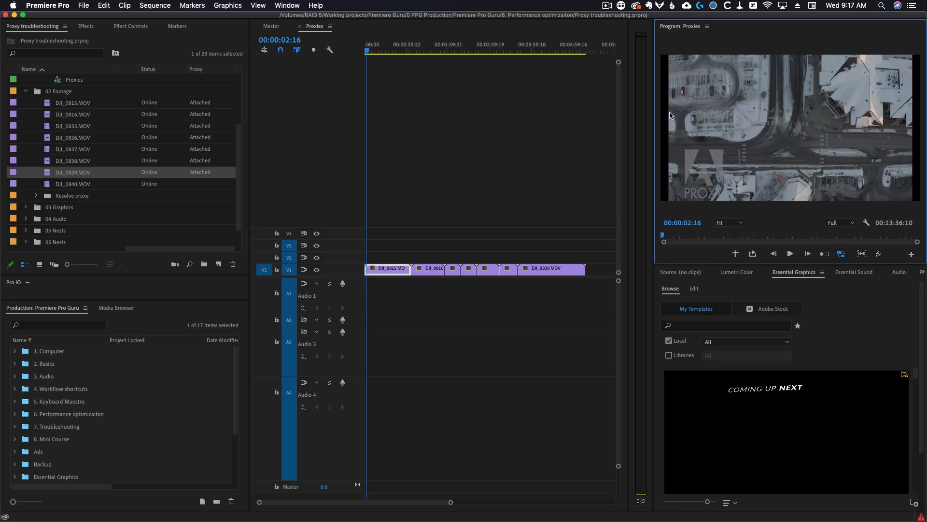
left_click(841, 254)
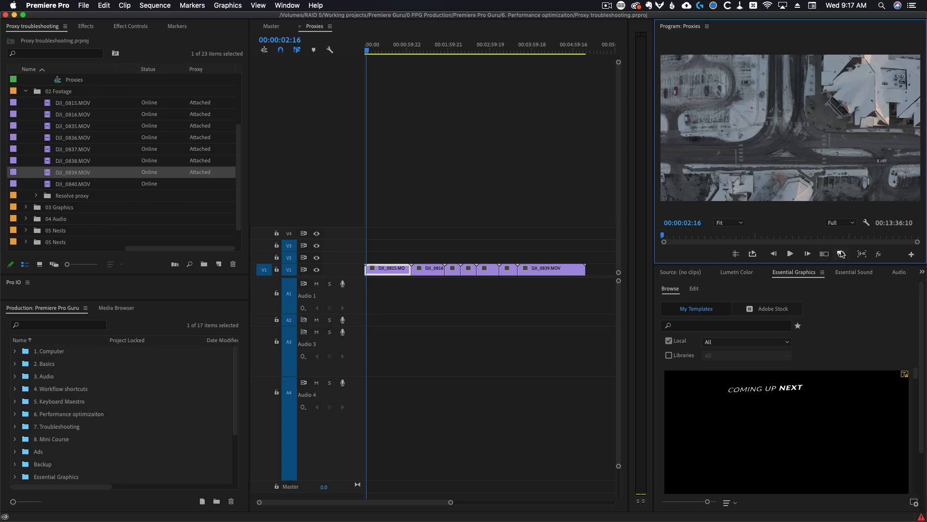
left_click(842, 254)
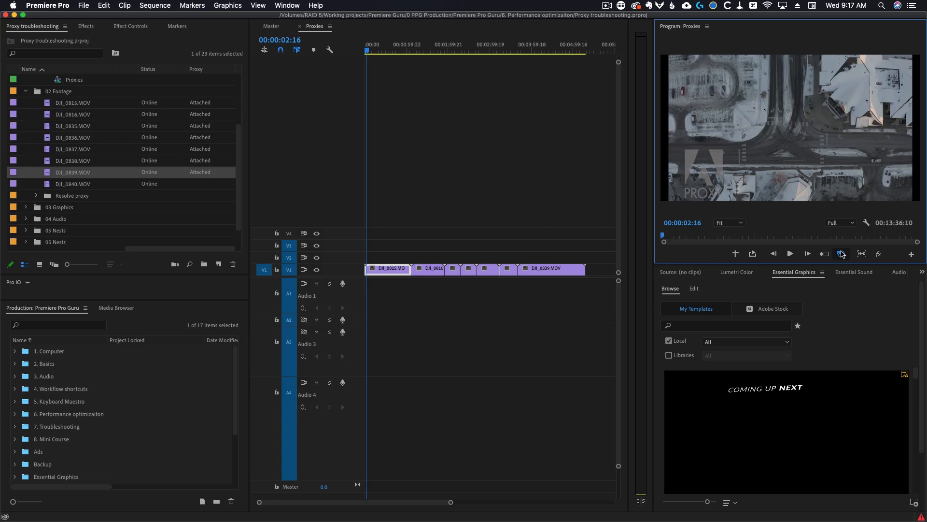
left_click(841, 254)
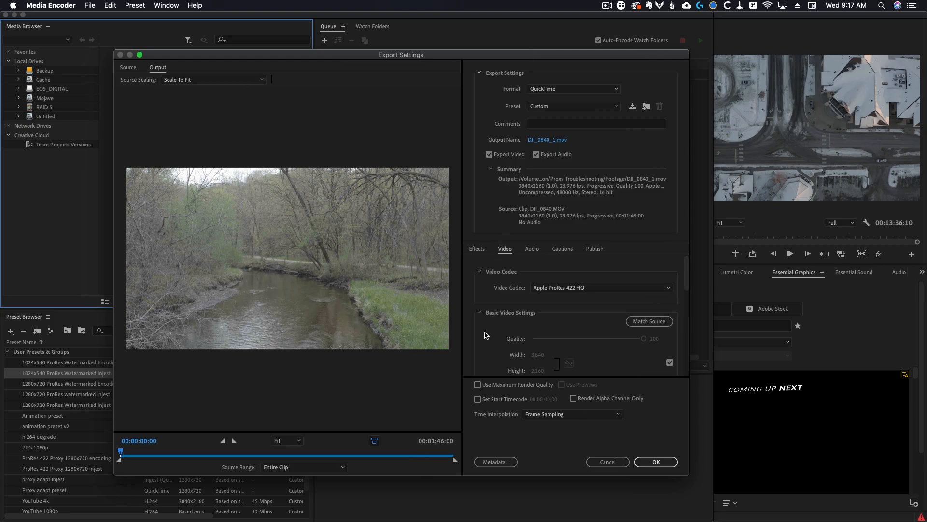
Override the source size in the export video settings and set the width to 1024 and height to 540
scroll(487, 335, "down", 2)
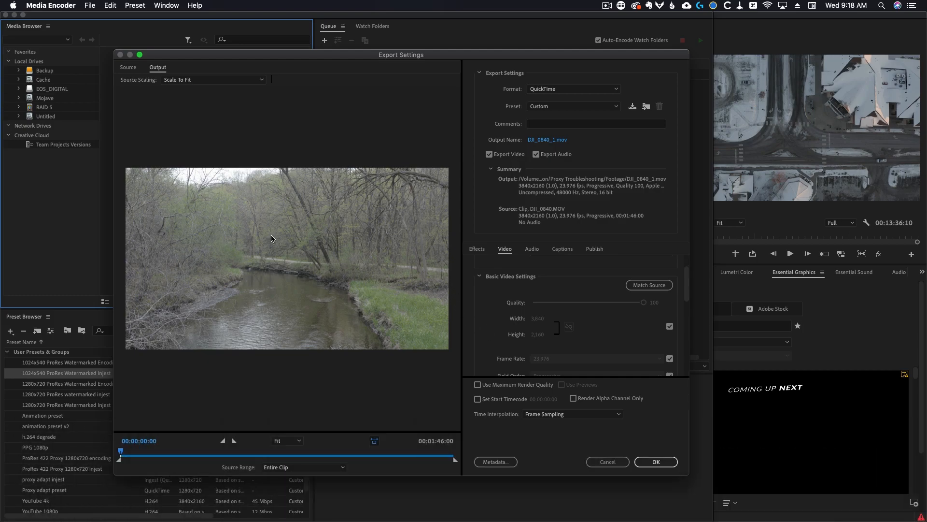
left_click(669, 326)
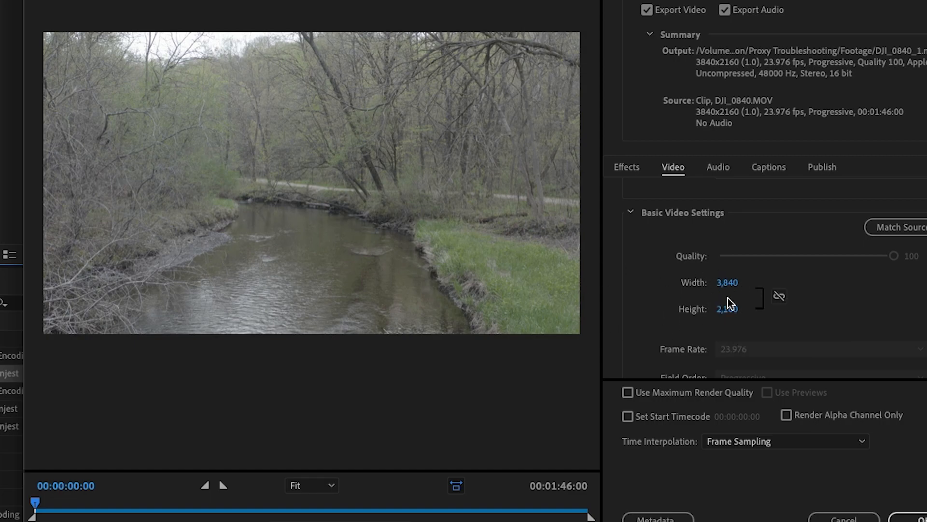
left_click(730, 284)
type("1024")
key("Return")
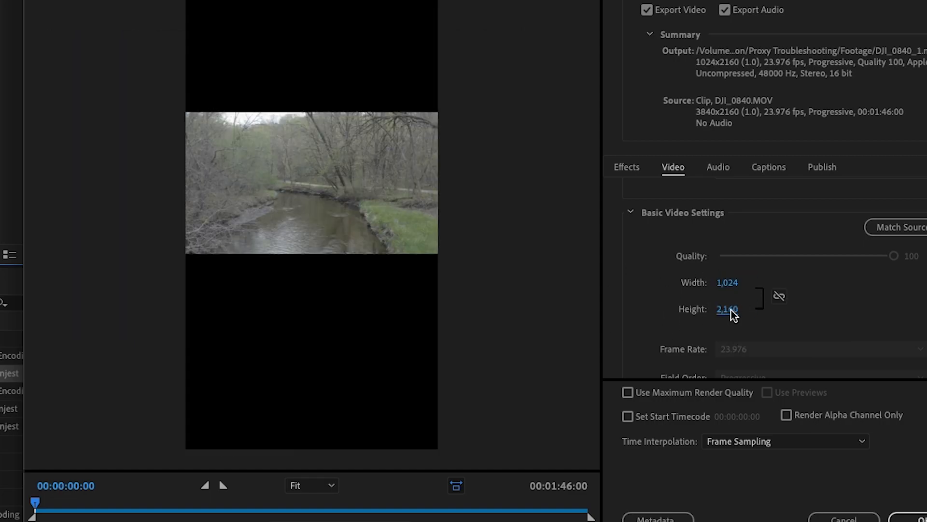
type("540")
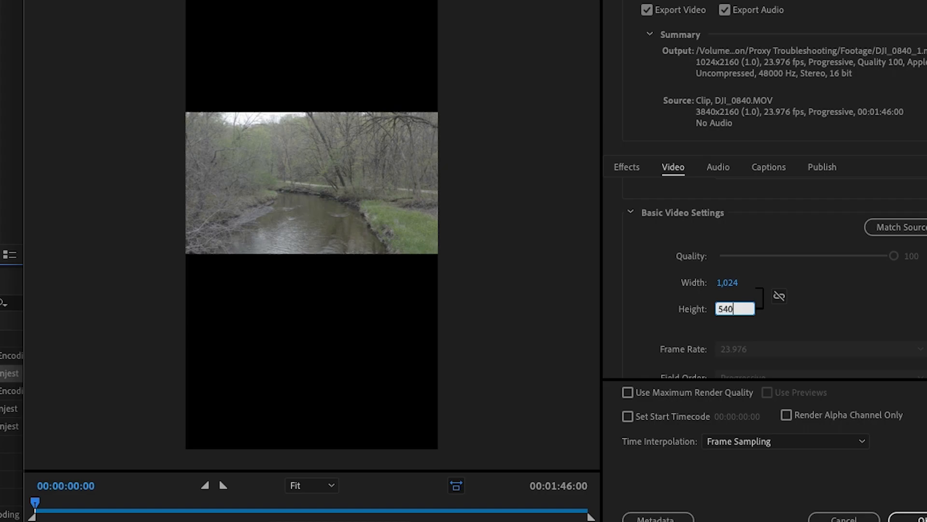
key("Return")
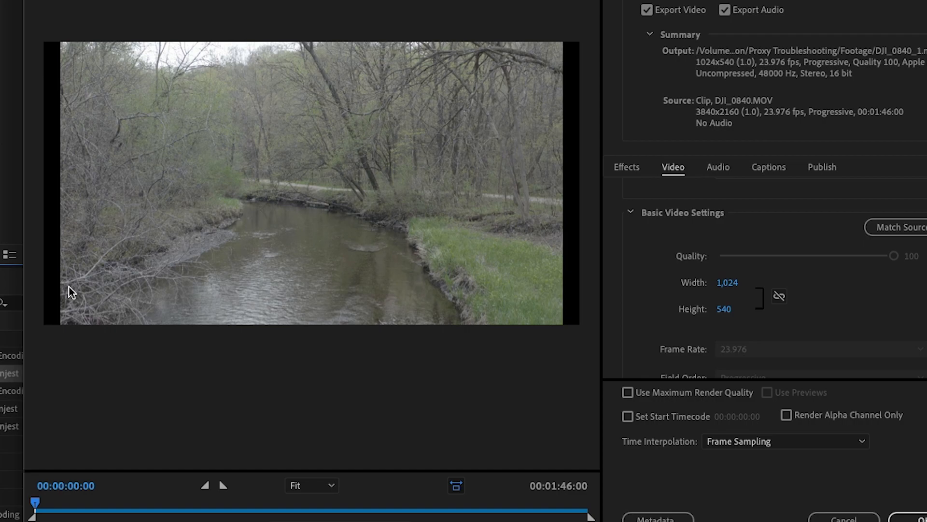
Open Alfred and calculate 4096/4 and then 3840/1024
key("alt+space")
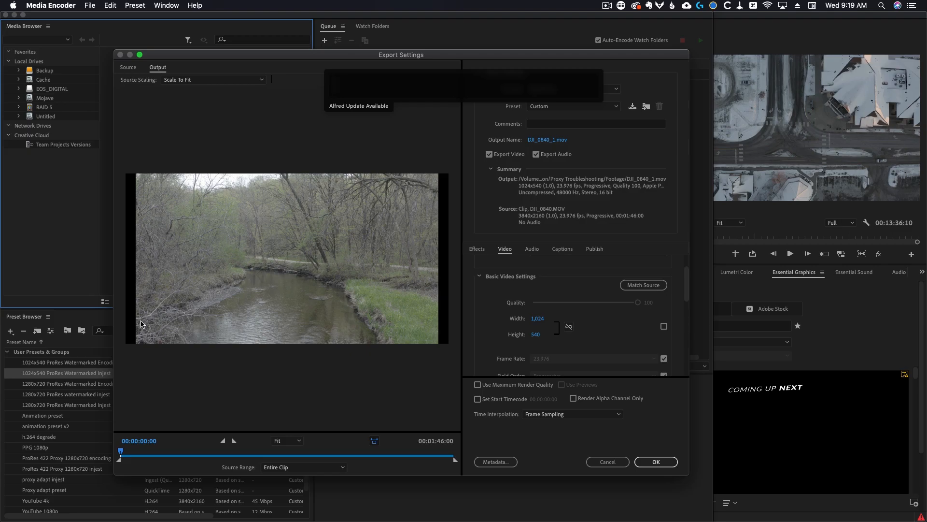
type("4096")
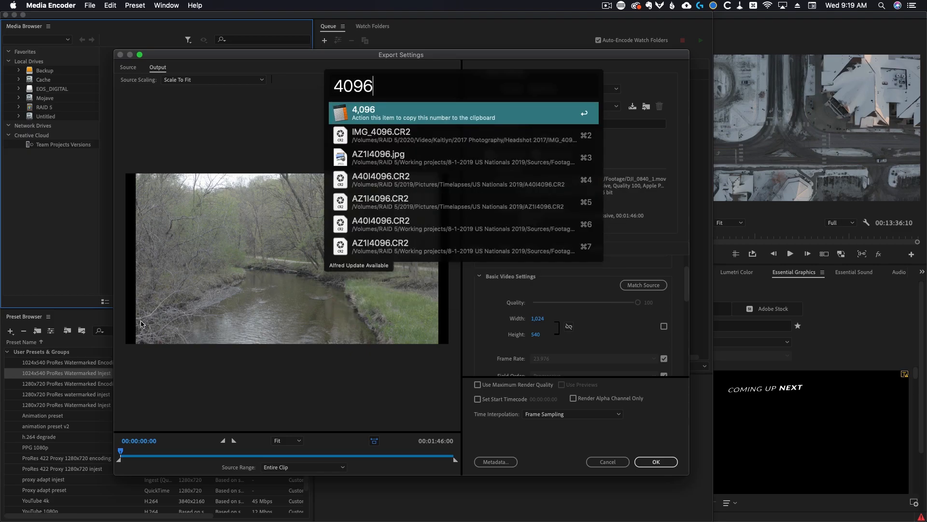
type("/4")
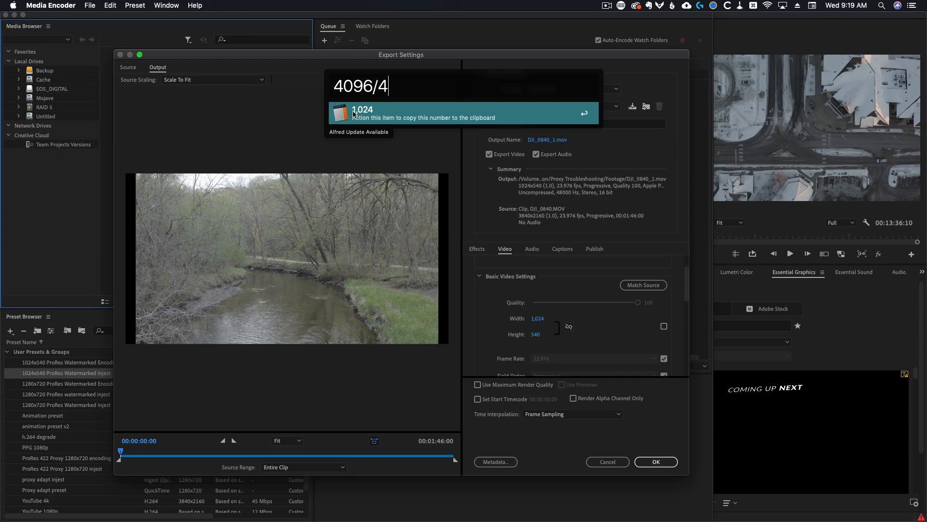
key("super+a")
type("3840/")
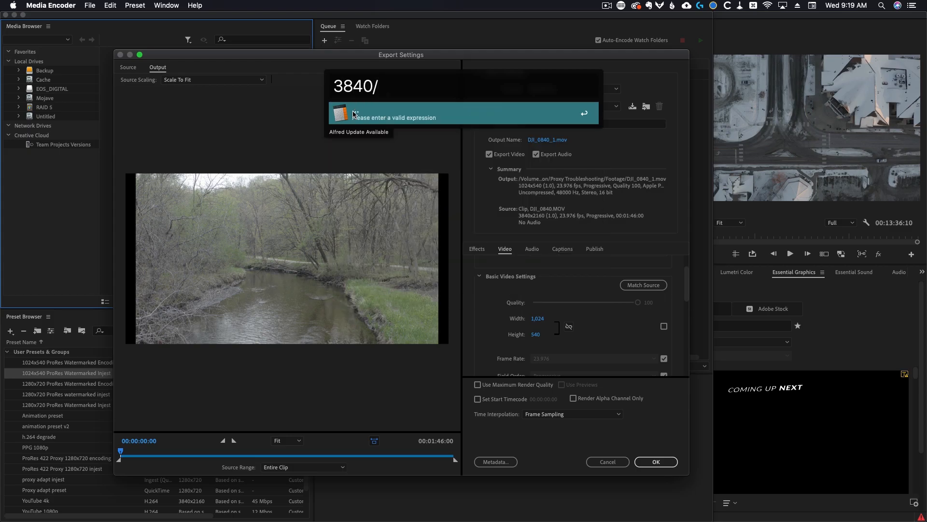
type("1024")
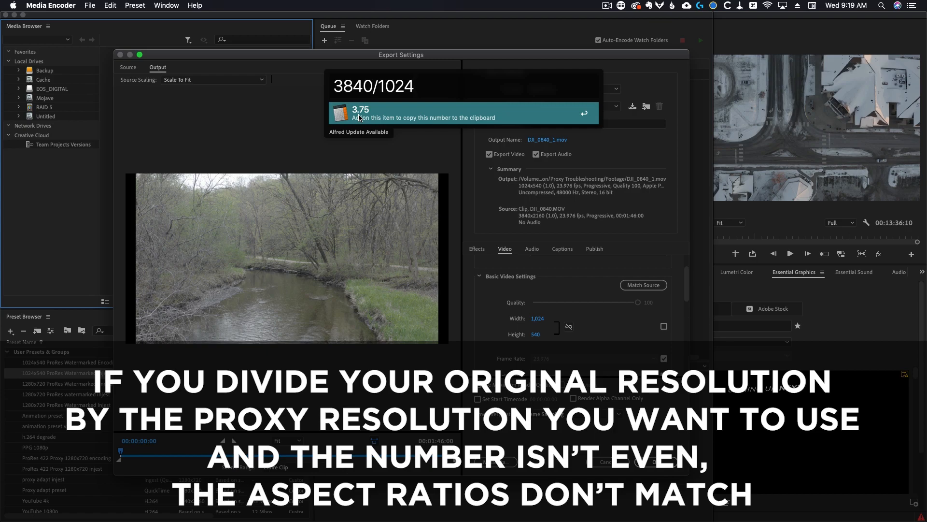
Calculate 3840/2 and then 2160/2 in Alfred
key("super+a")
key("BackSpace")
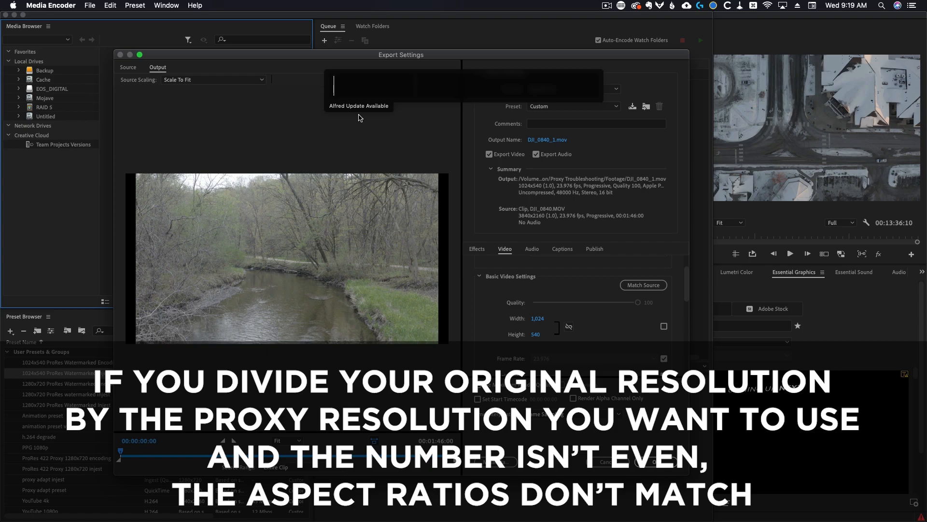
type("3840")
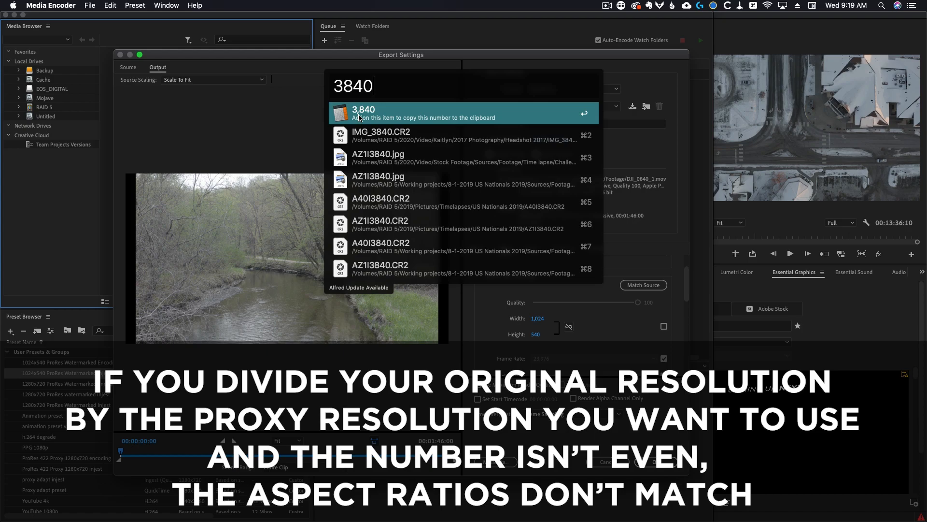
type("/2")
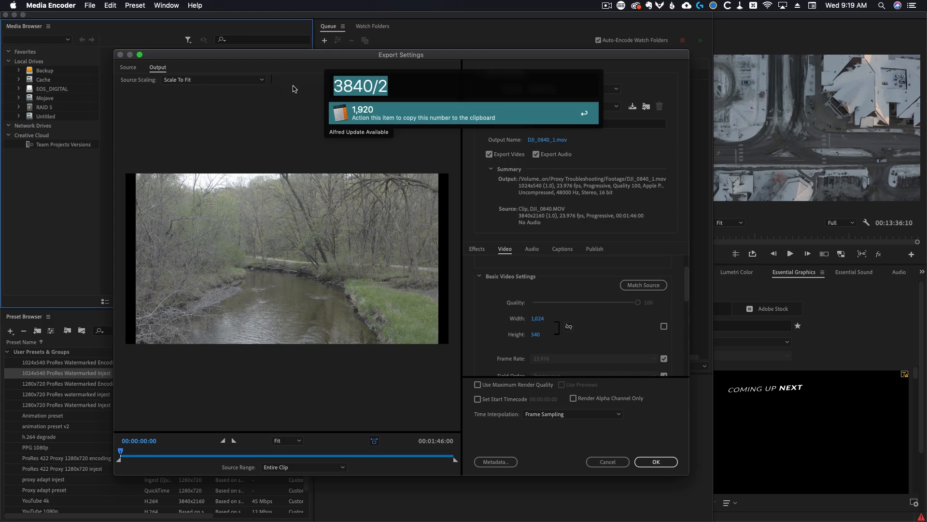
key("super+a")
type("2160/2")
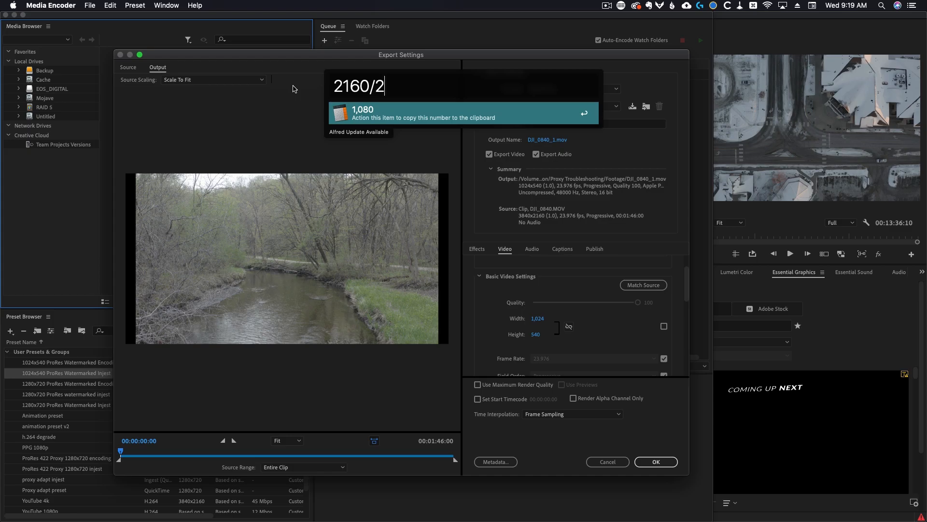
Calculate 2160/4 and then 3840/4 in Alfred
key("BackSpace")
type("4")
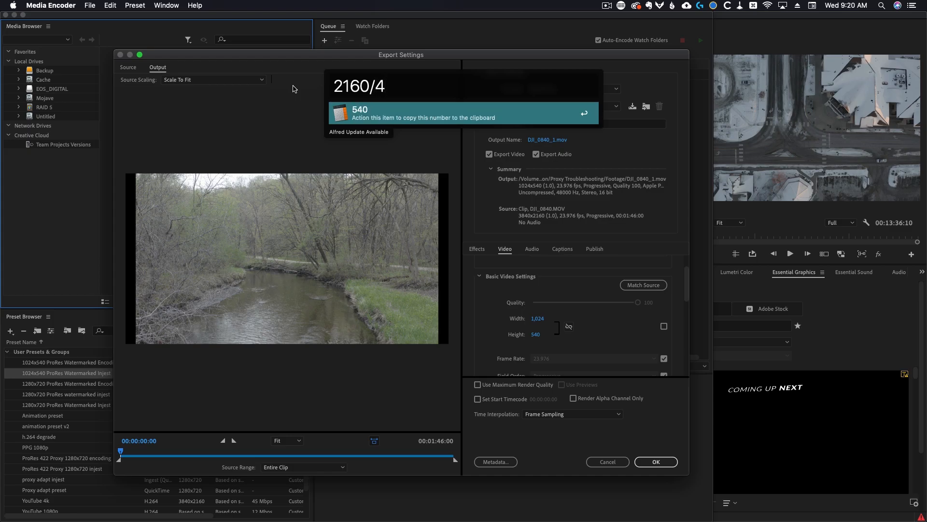
key("super+a")
key("BackSpace")
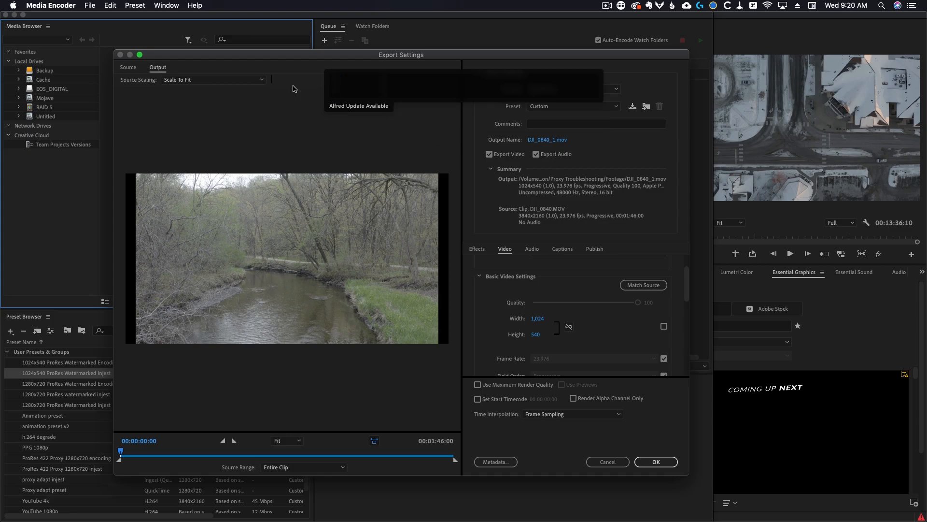
type("3840/4")
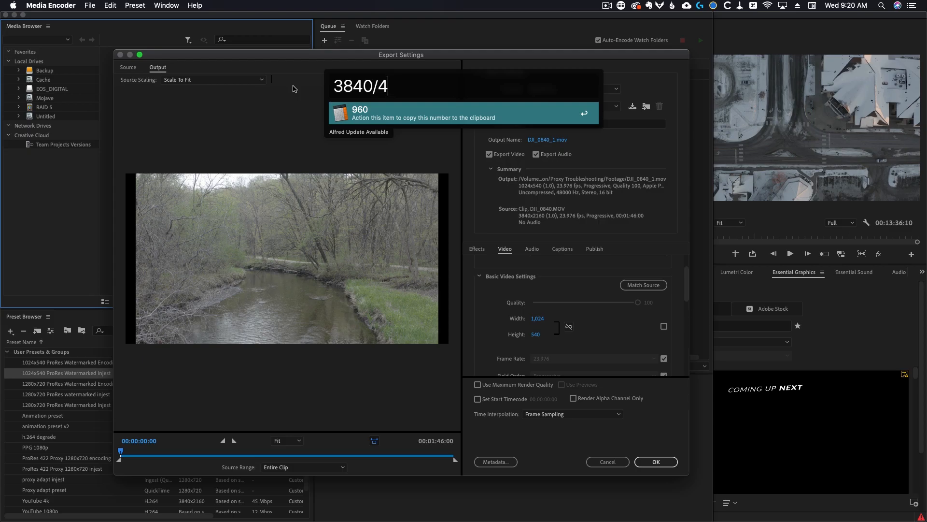
Copy the 3840/4 result and set the export width to 960
key("Return")
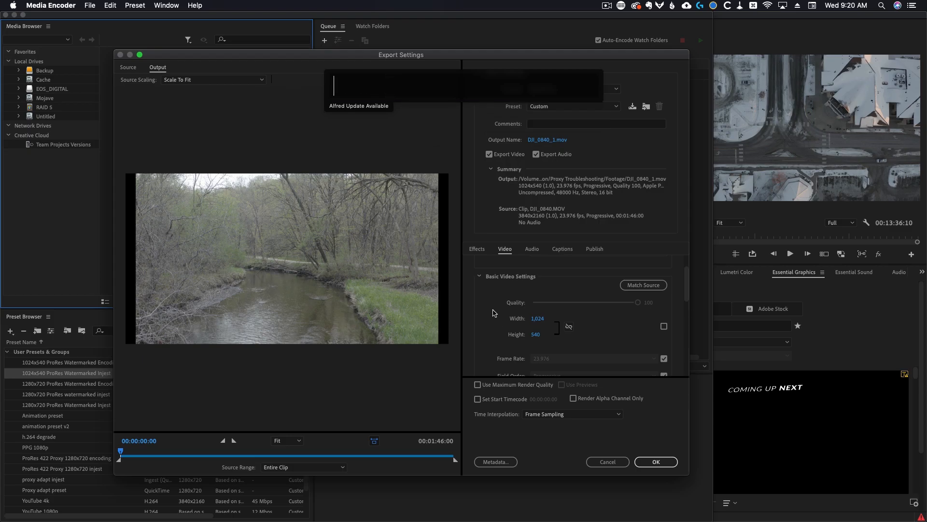
left_click(541, 318)
type("960")
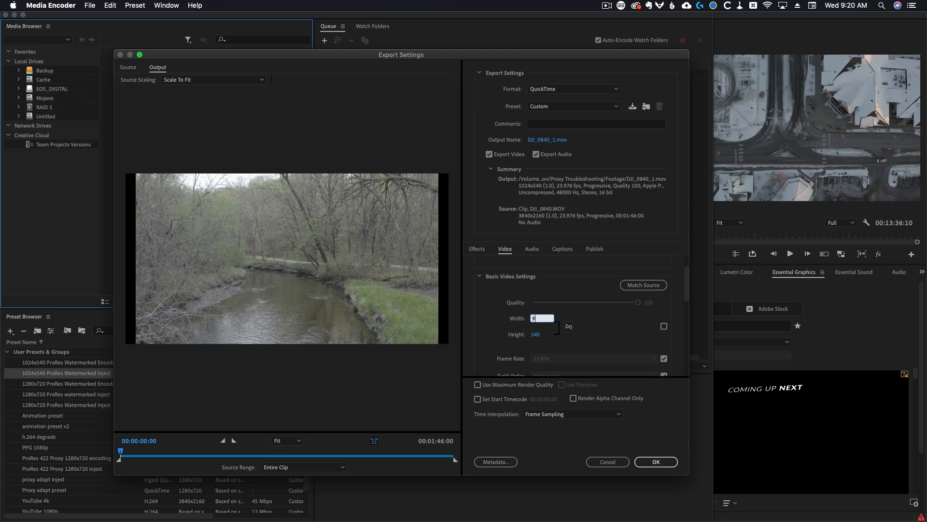
key("Return")
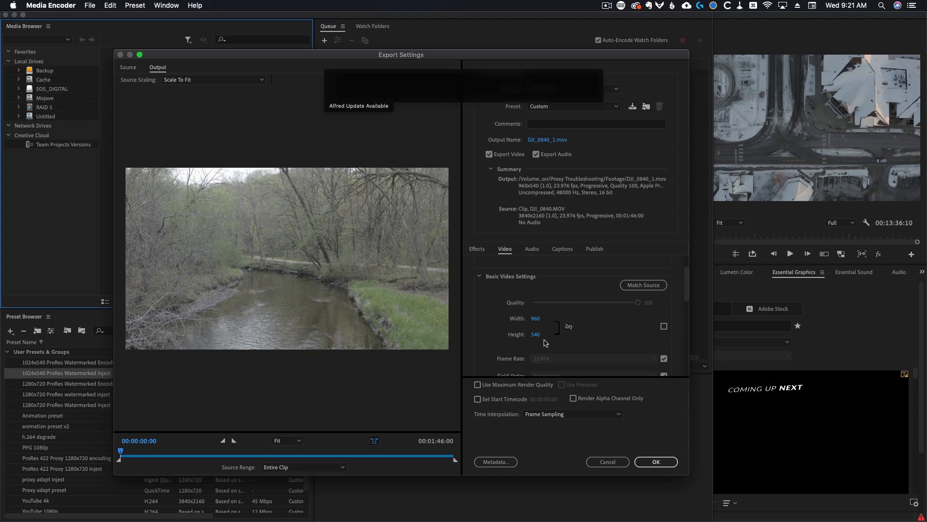
Calculate 4096/4 in Alfred and start a 2160 division before dismissing it
type("4096/4")
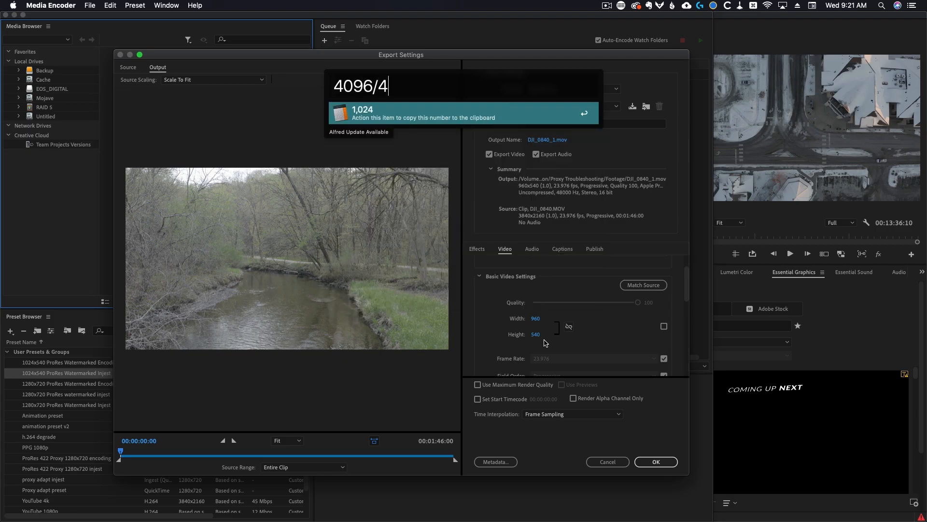
key("super+a")
key("BackSpace")
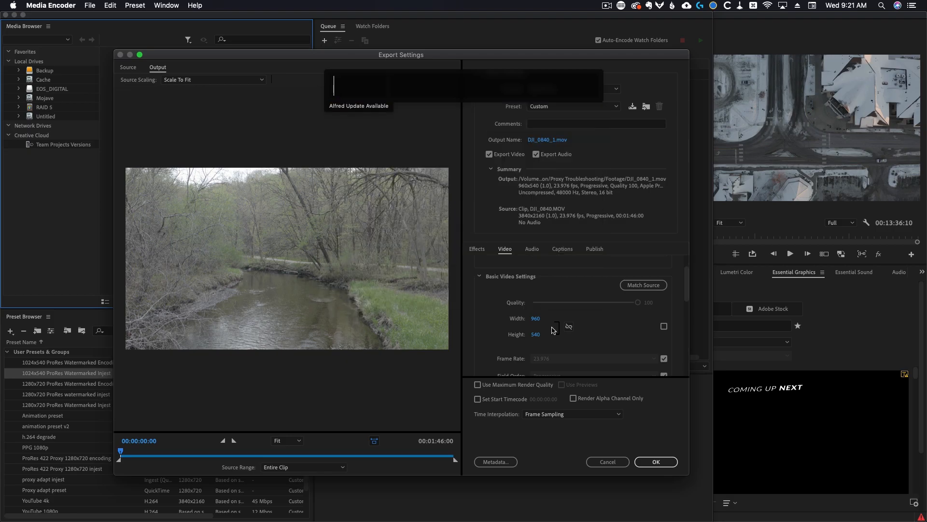
type("2160/4")
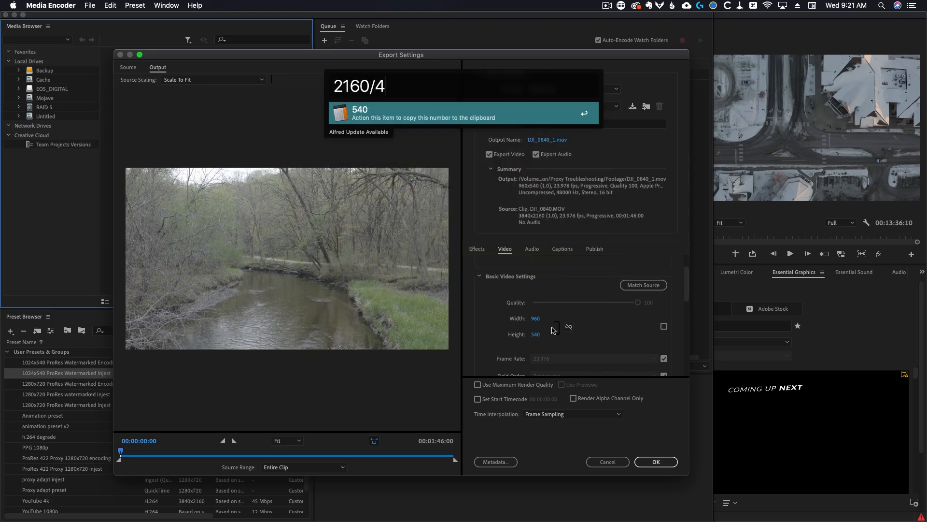
key("Escape")
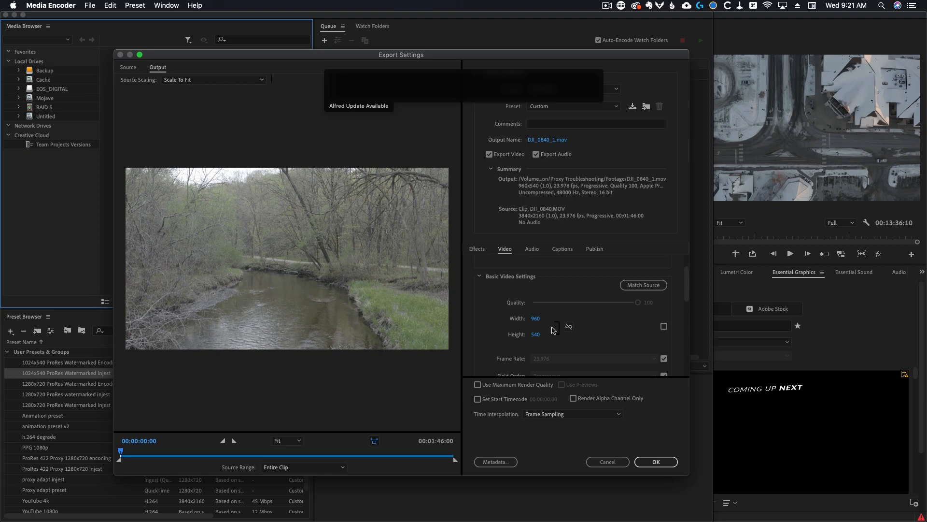
Calculate 1920/4 and then 1080/4 in Alfred, copying the result
type("192")
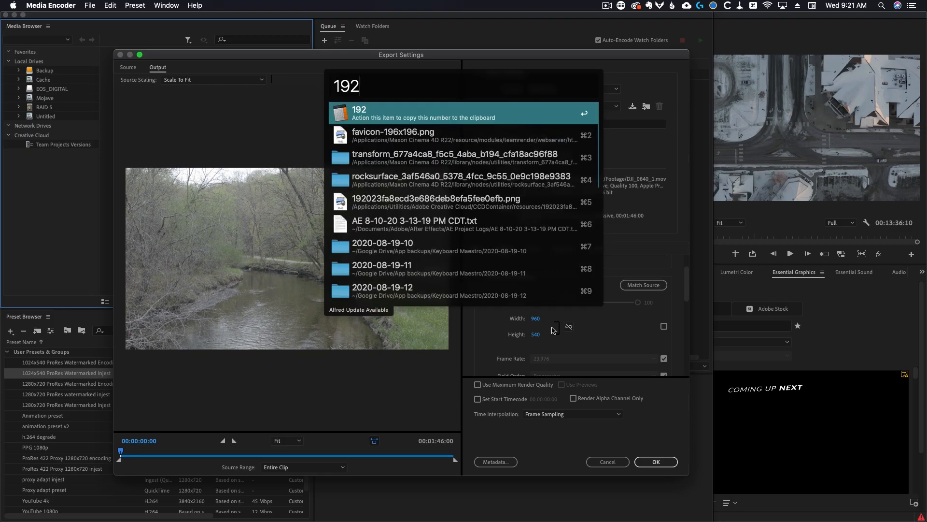
type("0/4")
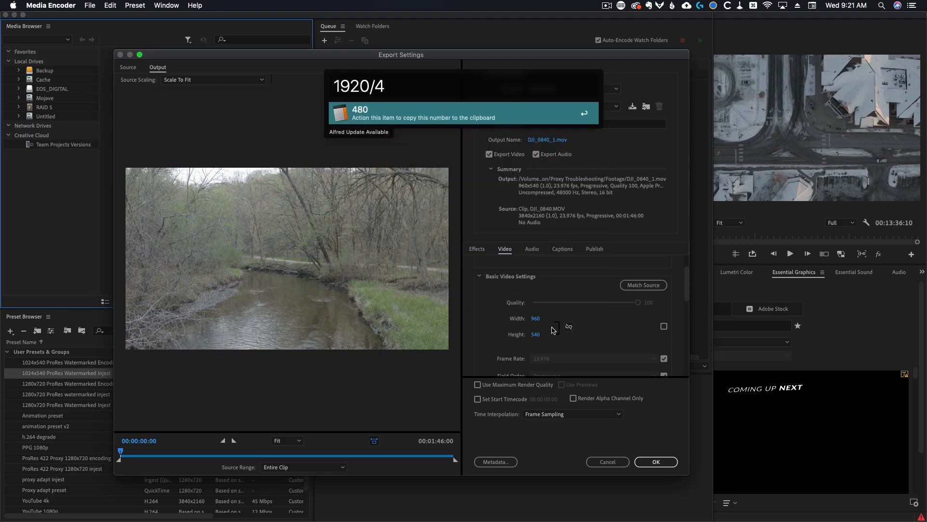
key("super+a")
type("108")
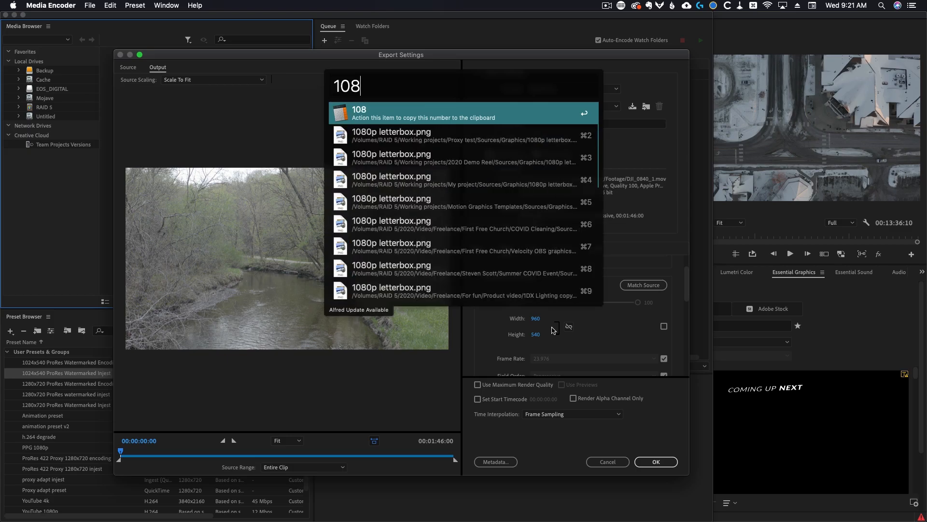
type("0/4")
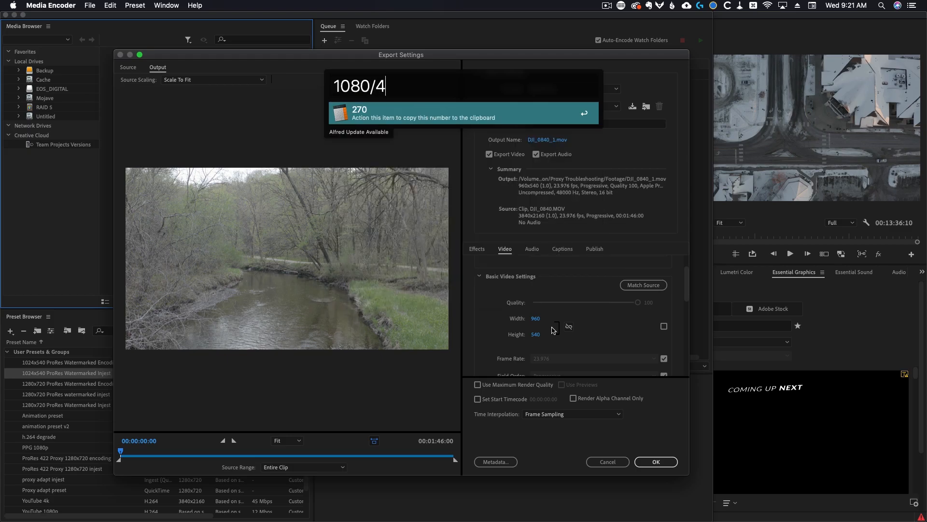
key("Return")
Set the export width to 480 and height to 270
left_click(538, 319)
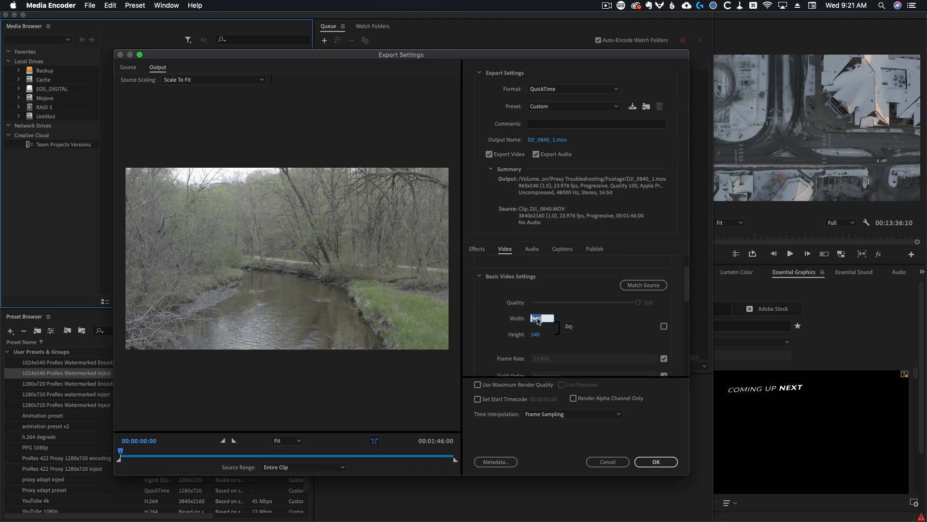
type("480")
key("Return")
left_click(545, 338)
type("270")
key("Return")
Set the export width back to 1024 and height to 540
left_click(537, 319)
type("1024")
key("Tab")
type("6")
type("40")
key("Return")
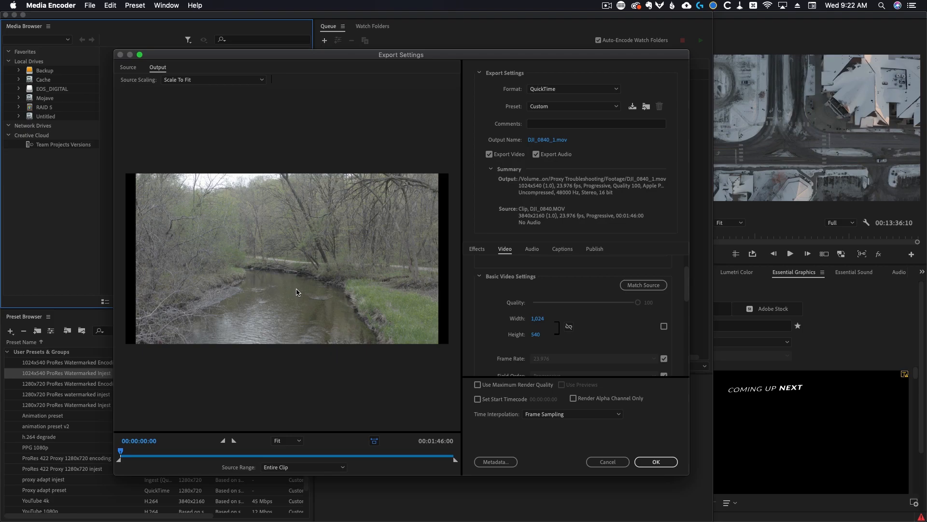
key("alt+space")
key("BackSpace")
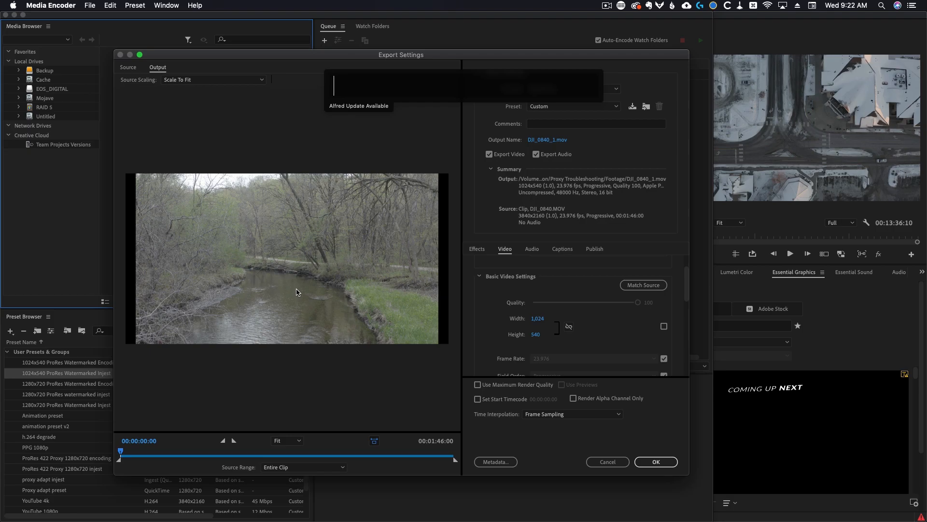
key("Escape")
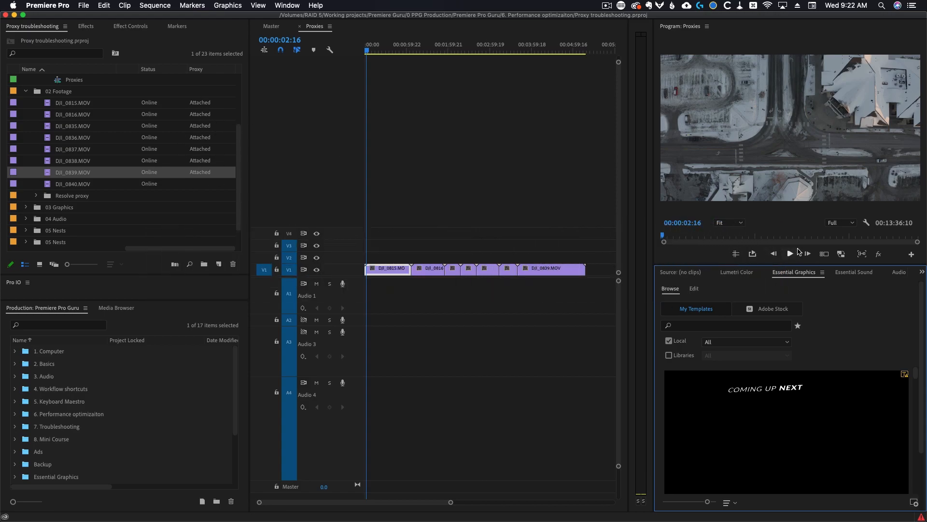
Move the playhead and toggle proxy display on and off in the Program Monitor
left_click(443, 48)
left_click(841, 253)
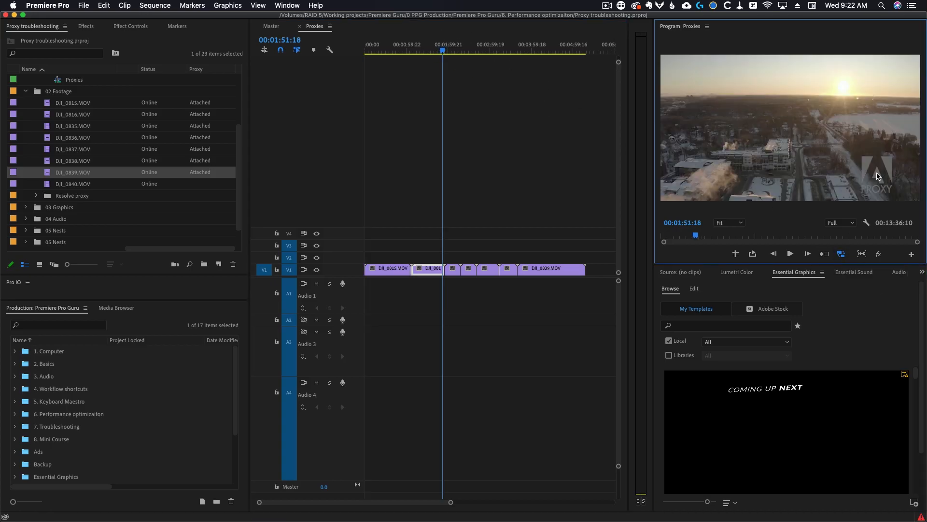
left_click(841, 254)
left_click(842, 257)
left_click(843, 258)
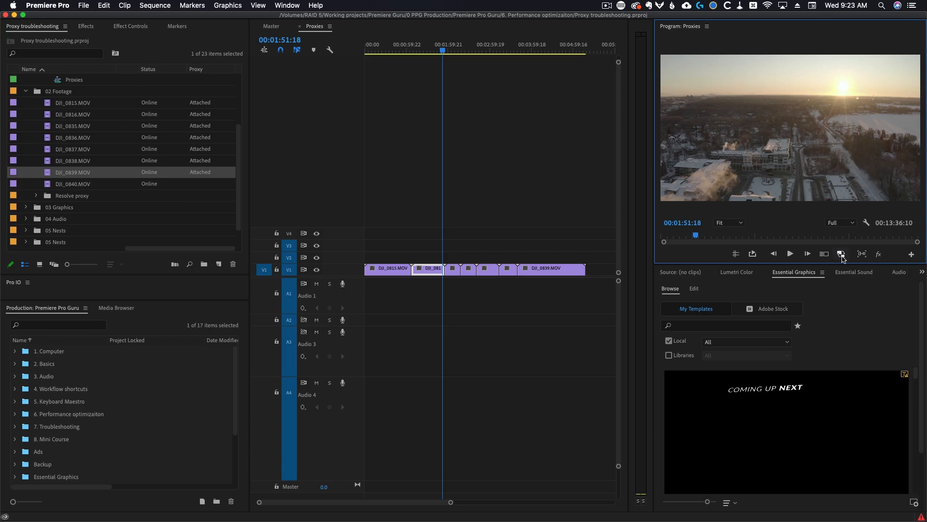
left_click(912, 255)
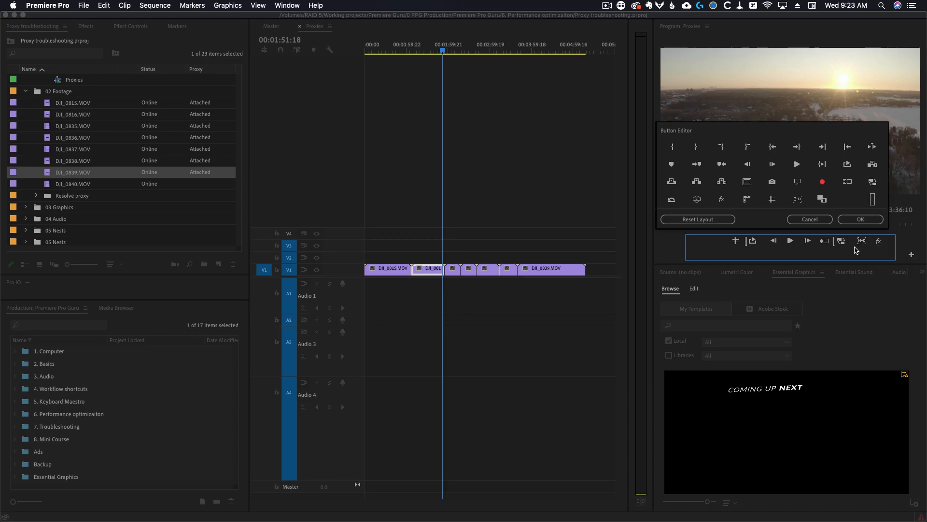
left_click(861, 219)
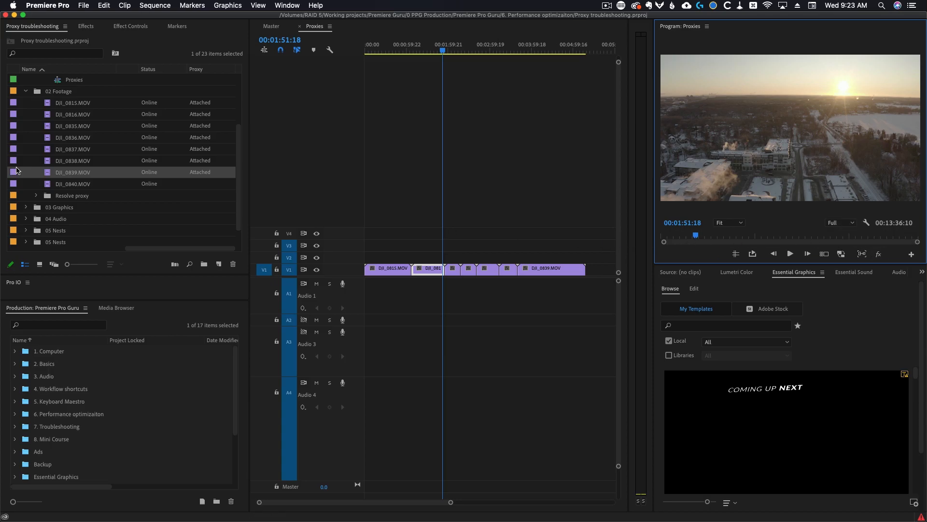
Import the Proxies folder from the Footage folder into the 02 Footage bin
left_click(39, 93)
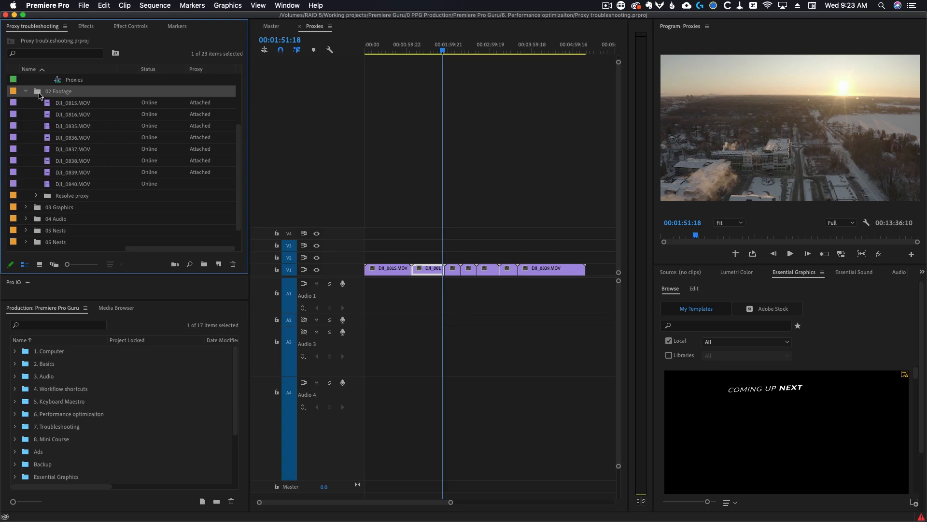
key("super+i")
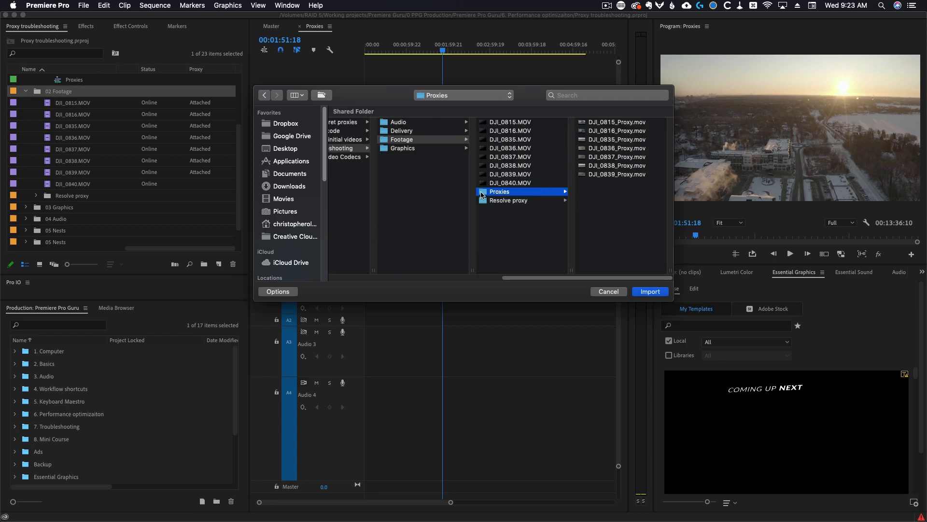
left_click(650, 292)
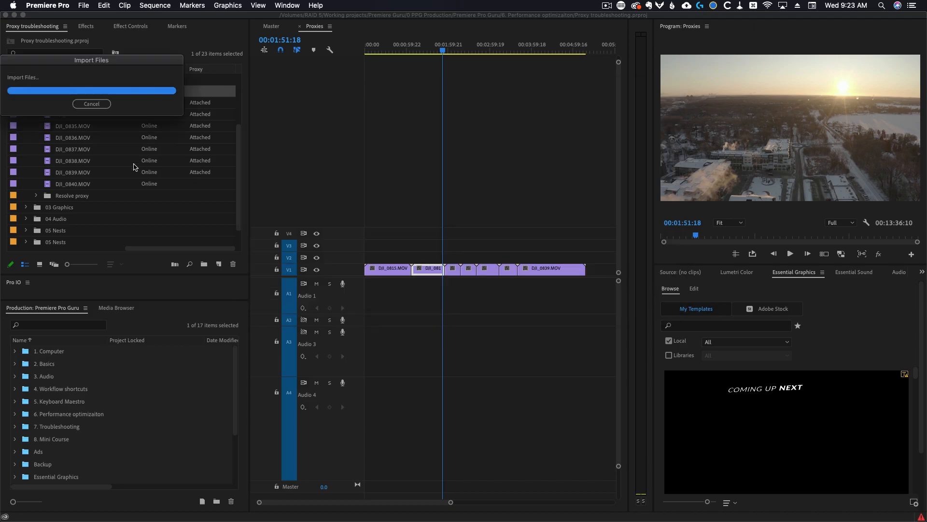
Replace the sequence's clips with the seven proxy files from the imported Proxies bin
left_click_drag(581, 239, 366, 338)
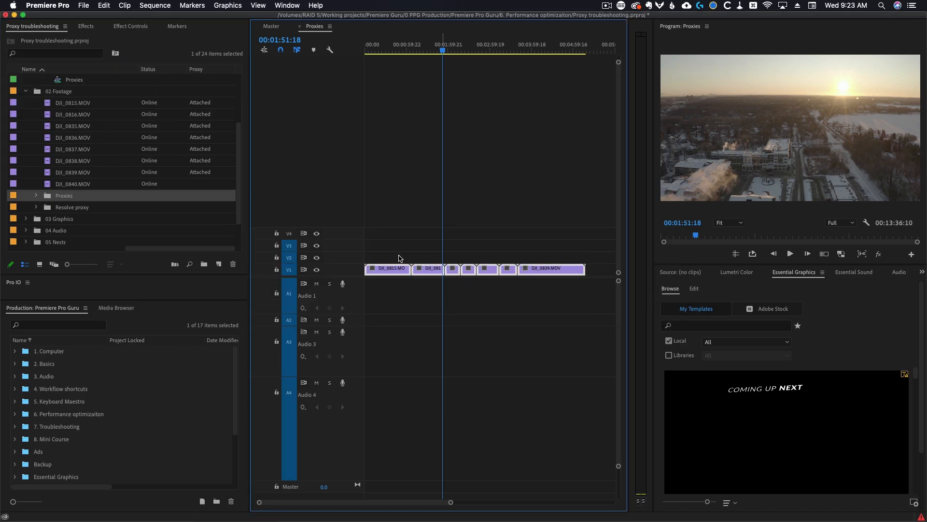
key("BackSpace")
left_click(35, 195)
left_click(63, 207)
scroll(63, 207, "down", 5)
left_click(62, 161, "shift")
left_click_drag(62, 161, 376, 277)
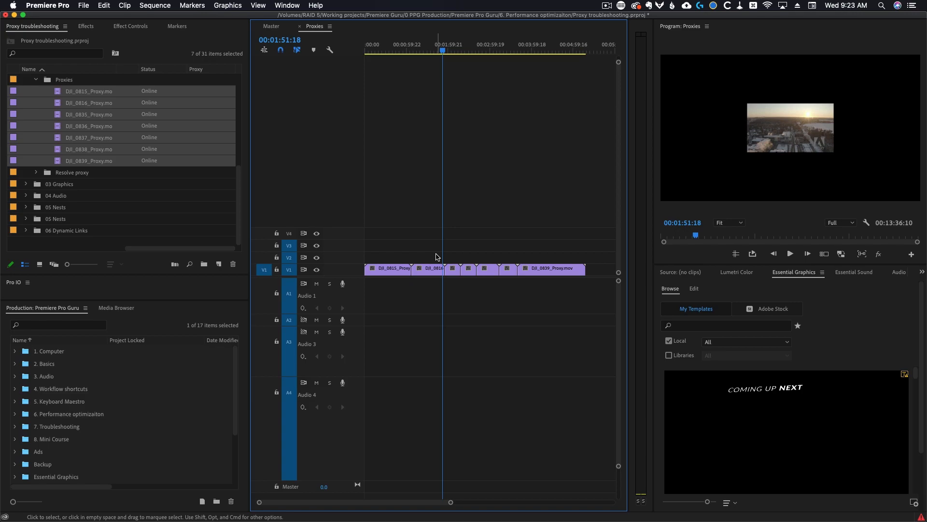
Toggle proxy display and scrub the playhead through the proxy clips in the sequence
left_click(841, 254)
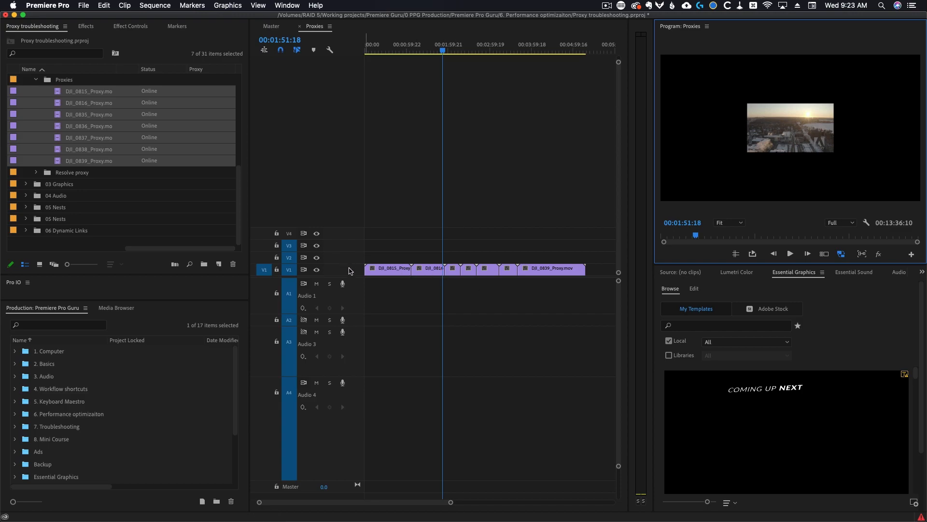
left_click(840, 254)
left_click(360, 73)
key("Home")
left_click_drag(360, 72, 547, 94)
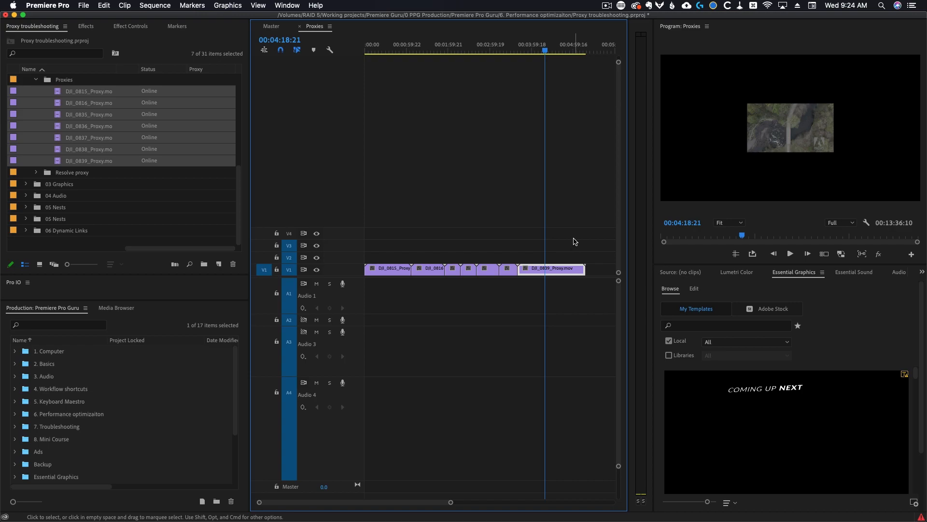
Delete the Proxies bin from the project and switch proxy display back on
scroll(90, 142, "up", 2)
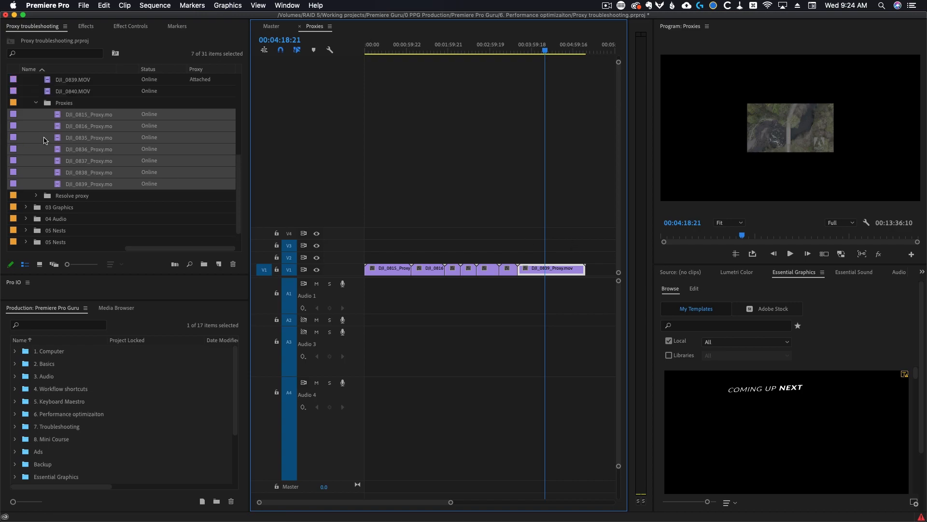
left_click(66, 117)
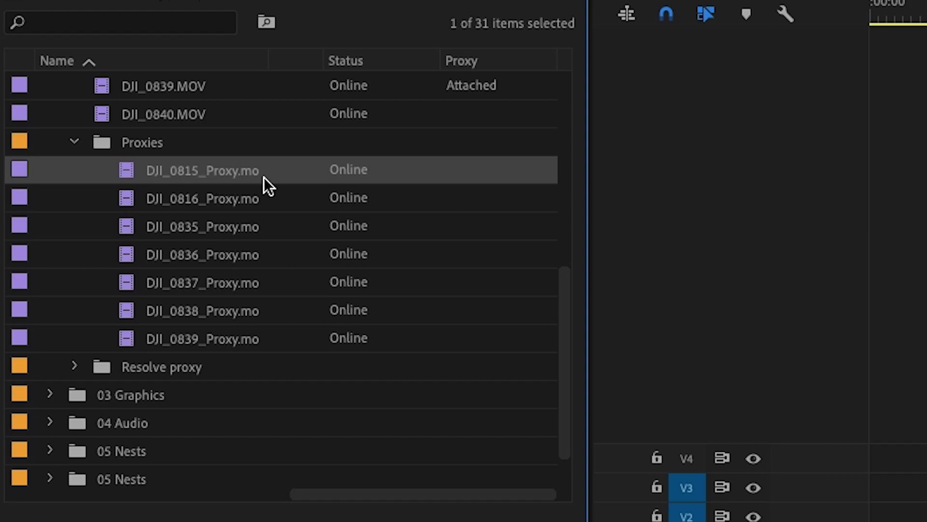
scroll(263, 184, "up", 3)
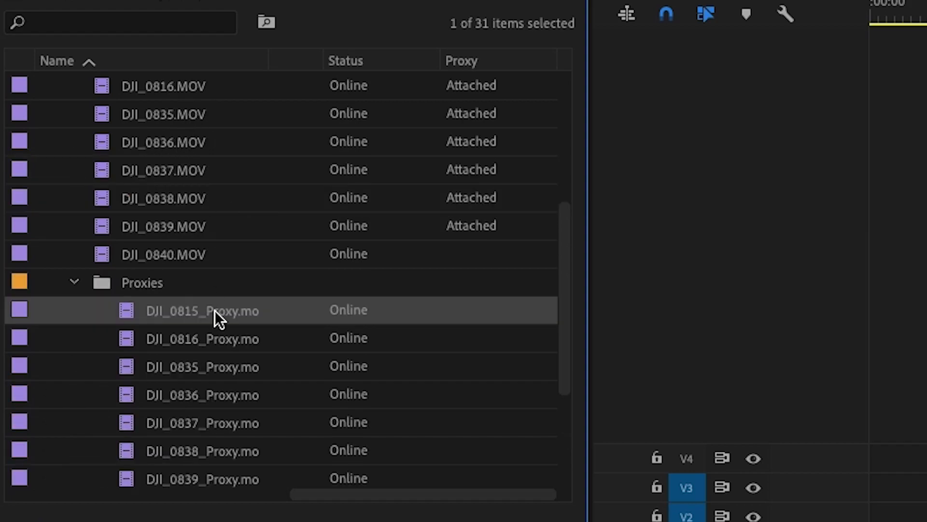
key("ctrl+s")
left_click(101, 280)
key("Delete")
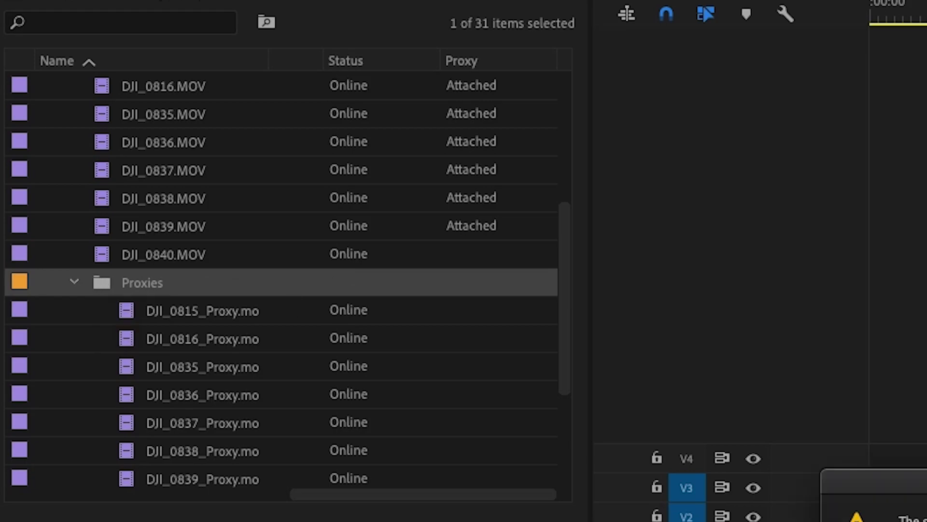
key("Return")
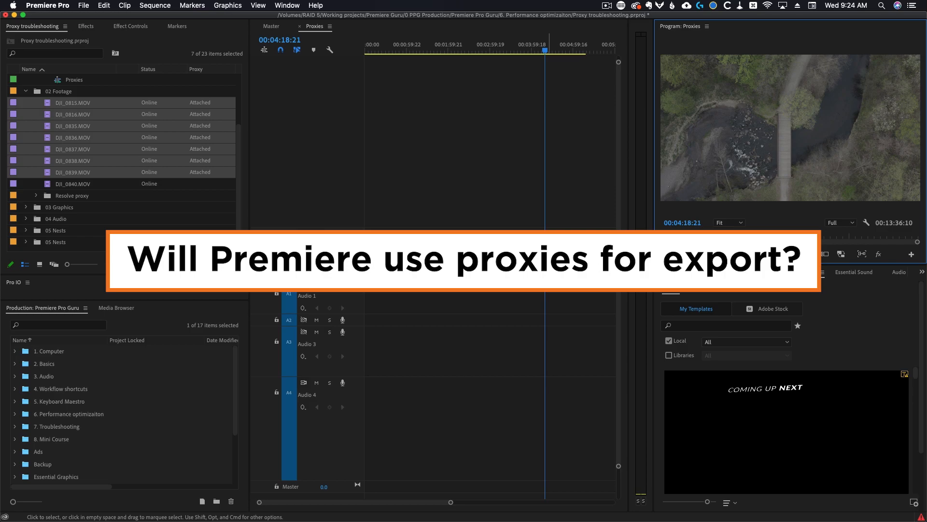
left_click(841, 254)
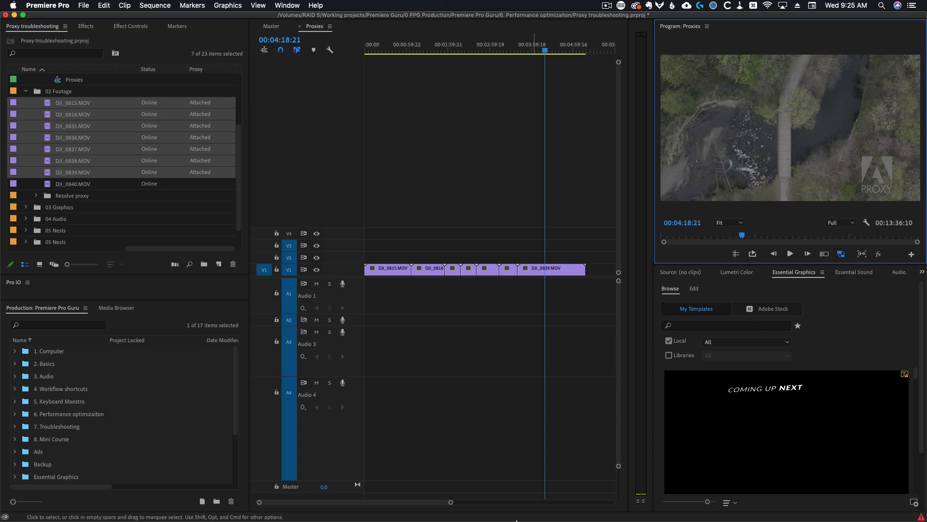
Switch to Premiere Pro (Beta), select the DJI_0839 clip in the 1080 24FPS sequence, and open export settings
key("super+Tab")
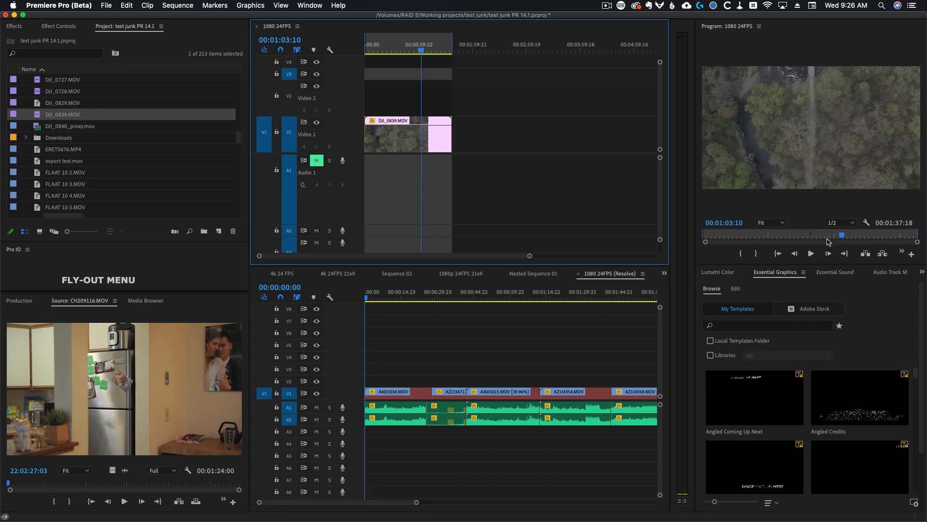
left_click(418, 139)
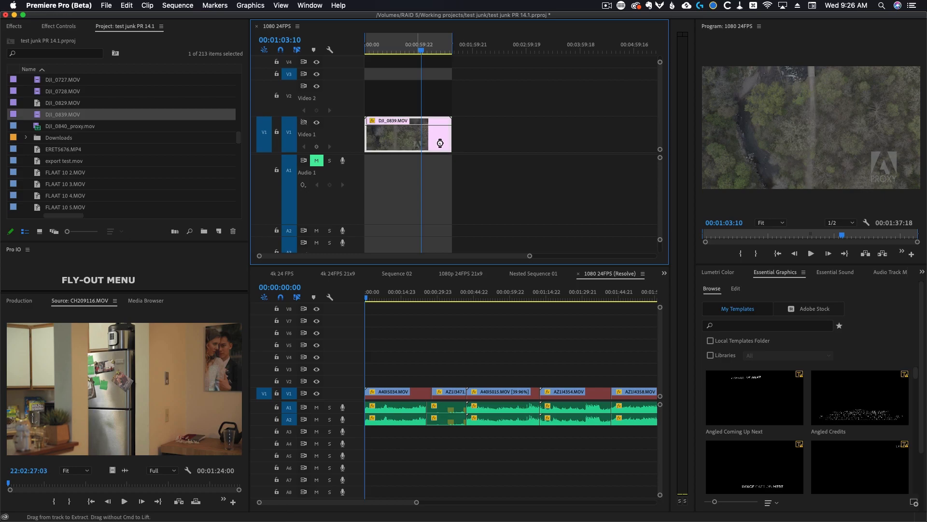
key("super+m")
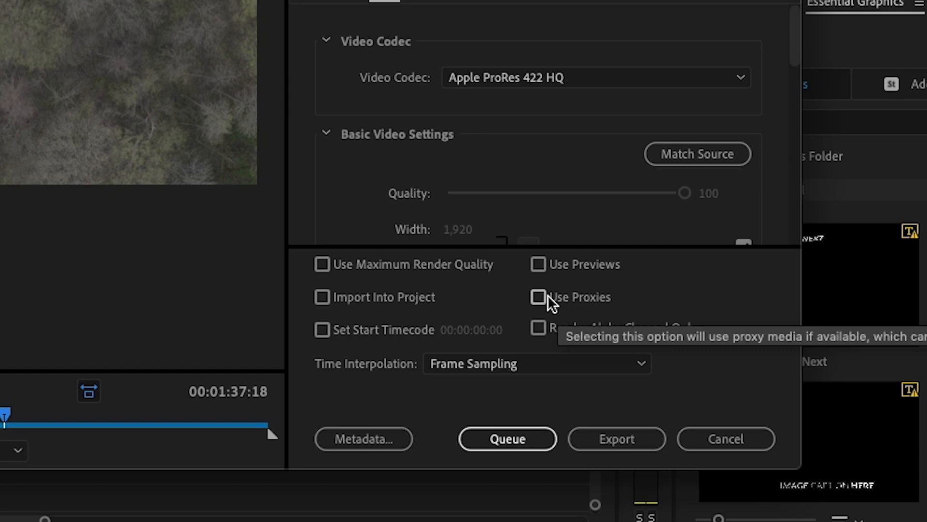
Turn on Use Proxies in the export settings to preview the proxy output, then cancel the export
left_click(540, 297)
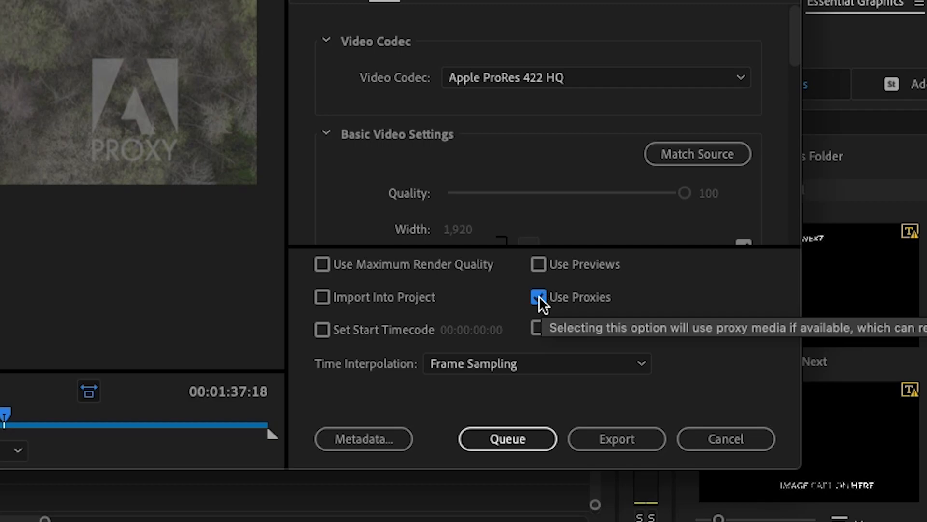
left_click(722, 435)
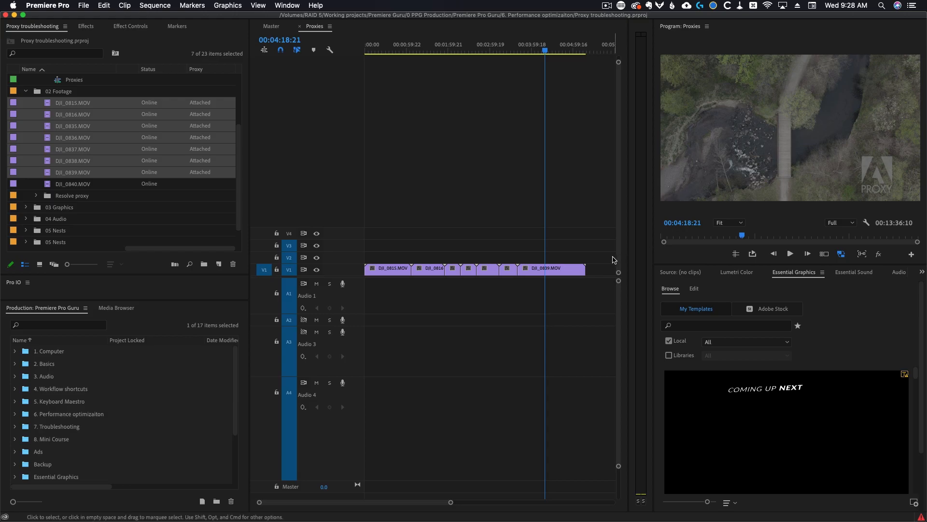
Switch to Media Encoder and open the preset settings of 1024x540 ProRes Watermarked Encoding
key("super+Tab")
left_click(94, 363)
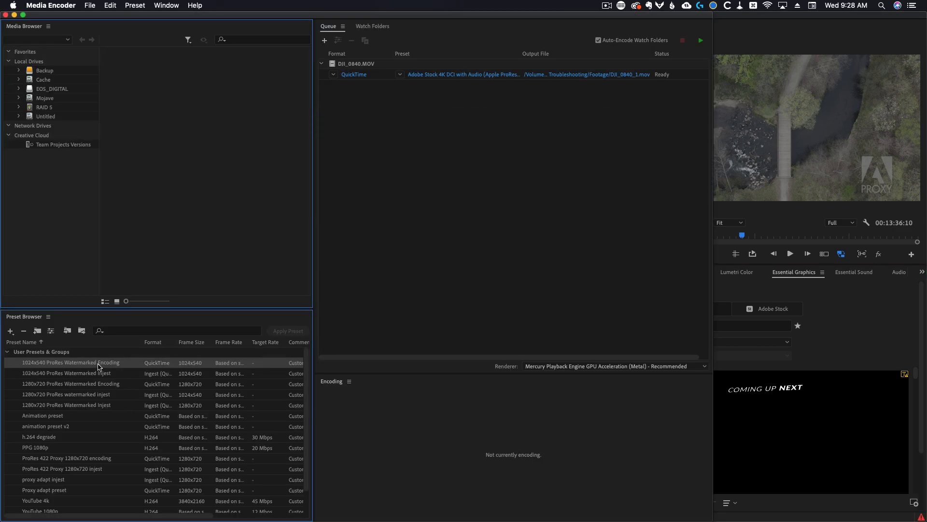
right_click(82, 365)
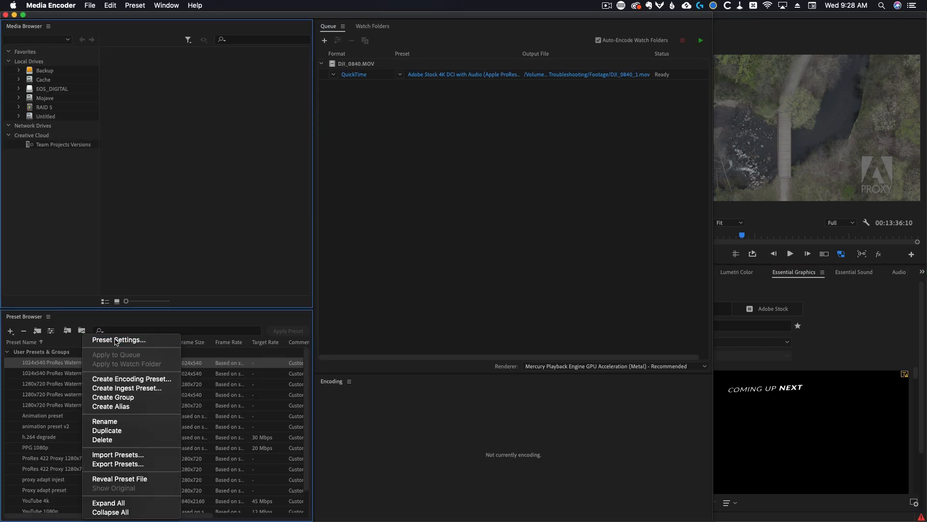
key("Escape")
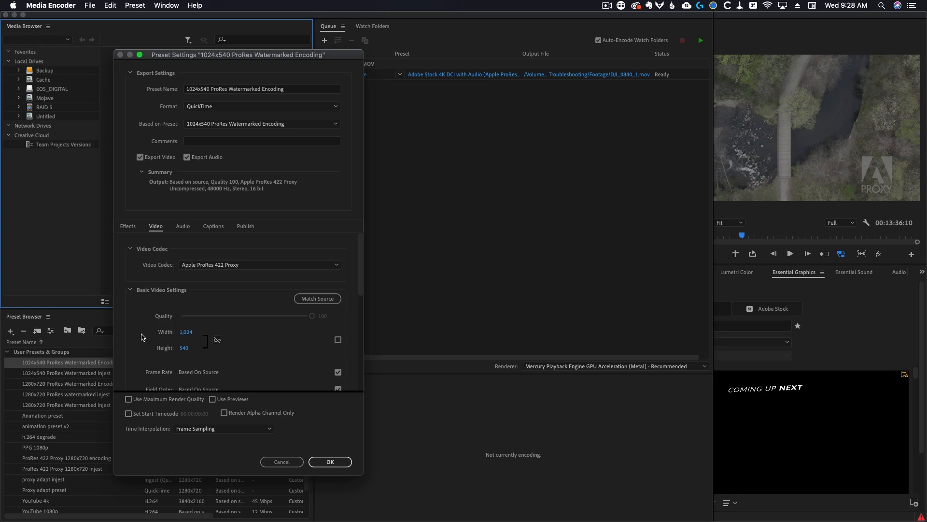
Try setting the preset's frame rate to 30, then switch it back to based on source
scroll(144, 337, "down", 2)
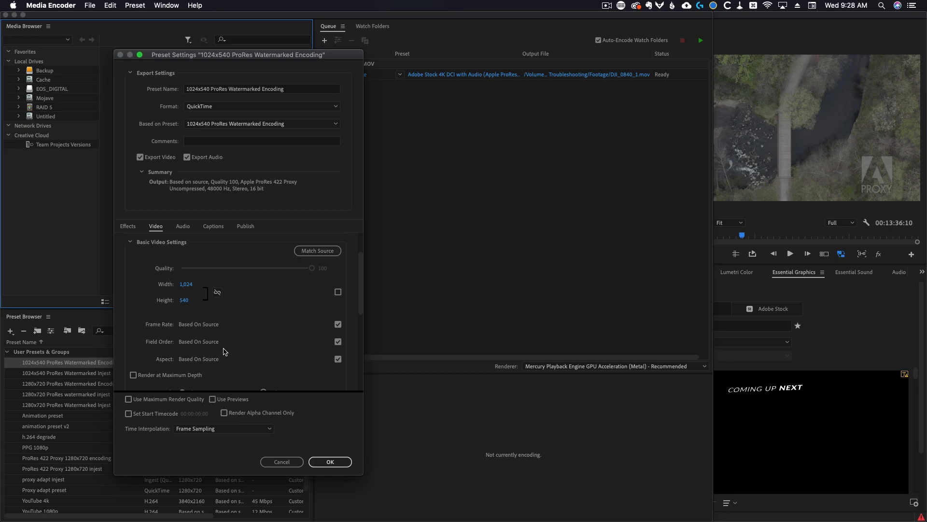
left_click(338, 324)
left_click(252, 327)
left_click(235, 328)
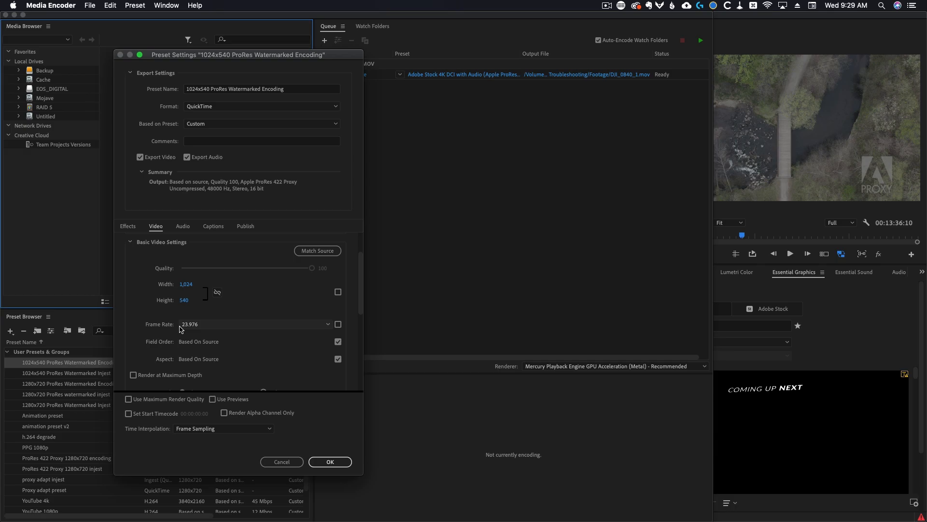
left_click(196, 329)
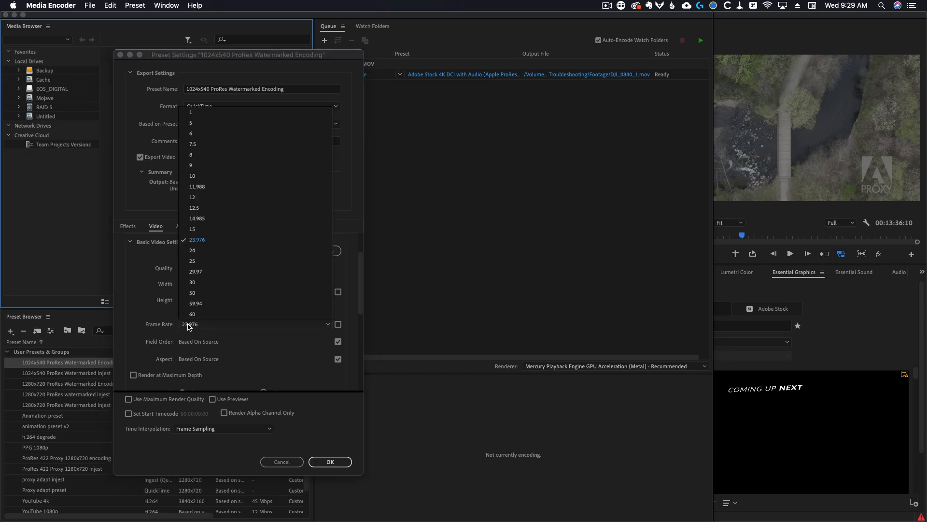
left_click(203, 282)
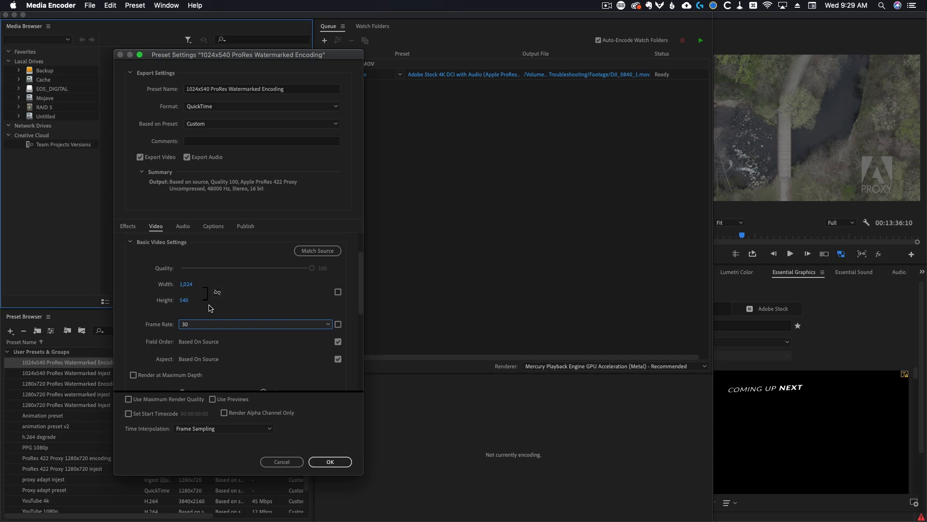
left_click(338, 324)
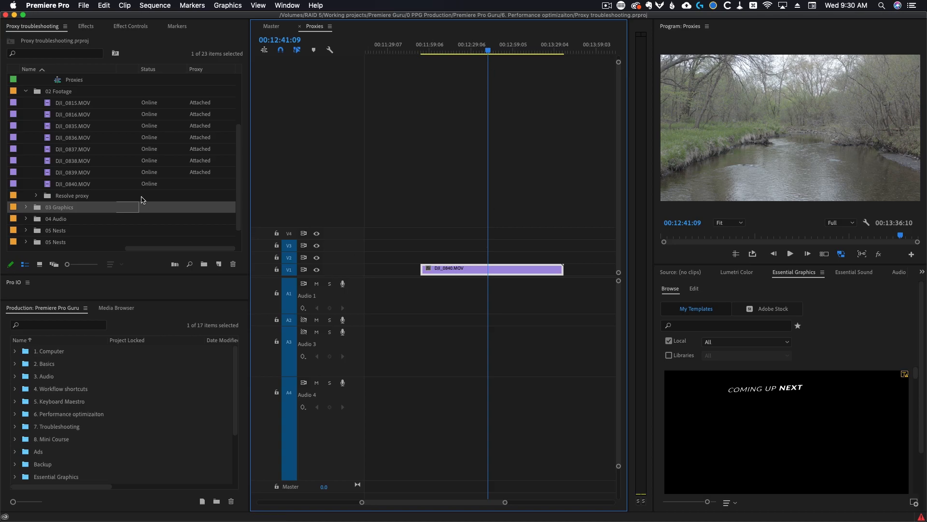
Try to attach DJI_0840_proxy.mov from the Resolve proxy folder as the proxy for DJI_0840.MOV
right_click(53, 184)
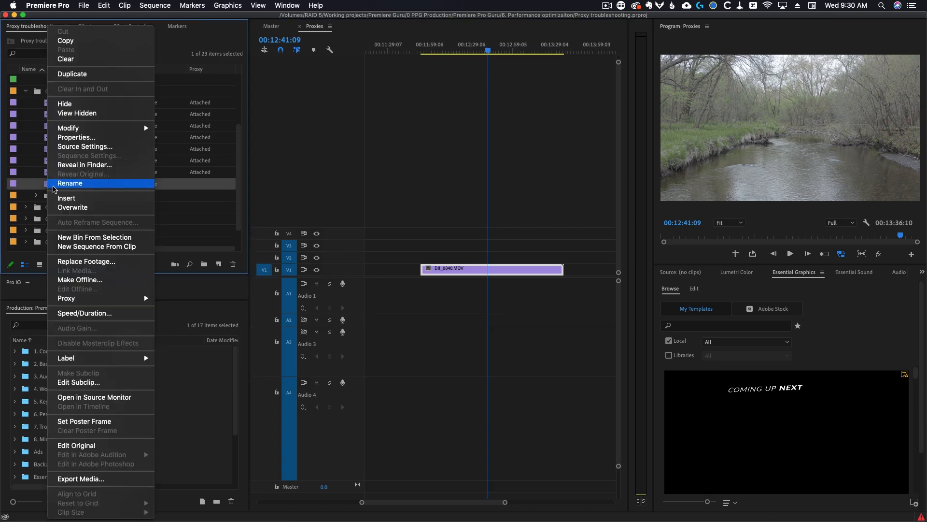
left_click(495, 272)
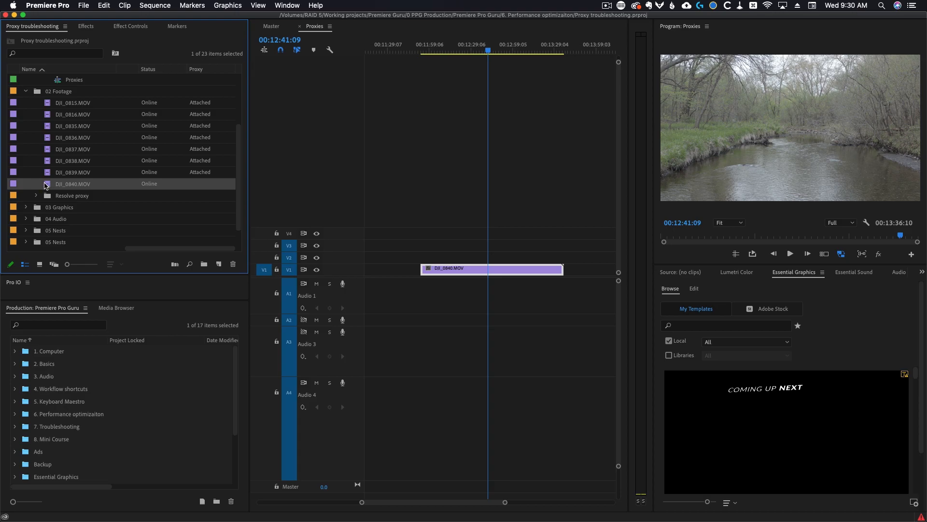
right_click(47, 186)
mouse_move(76, 298)
left_click(187, 308)
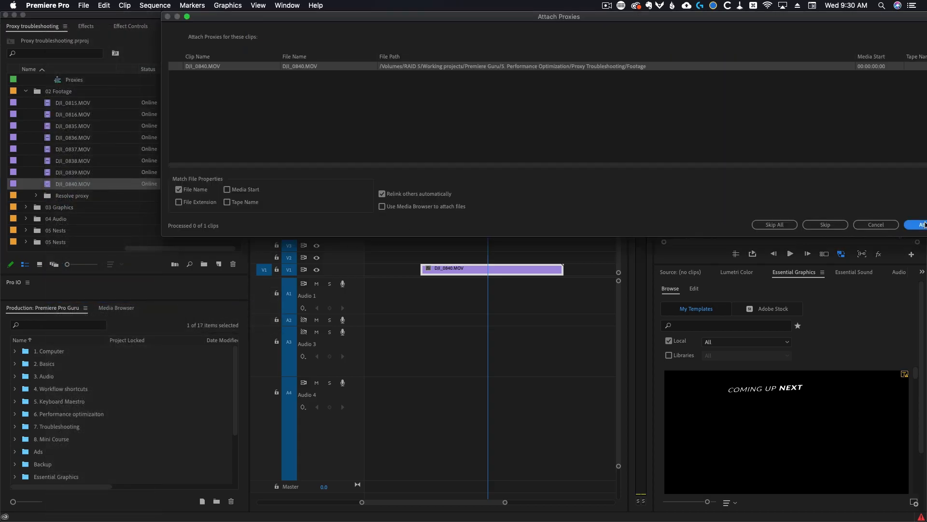
left_click(916, 225)
left_click(397, 68)
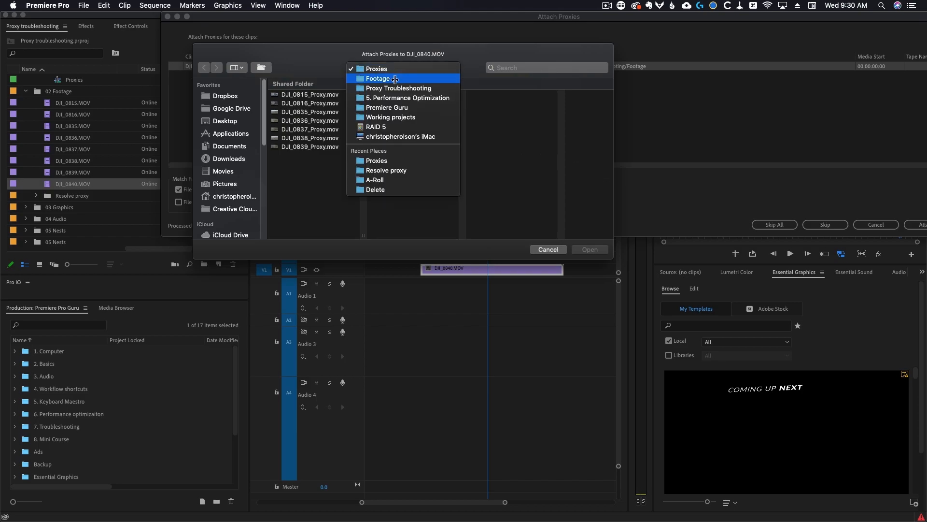
left_click(392, 79)
left_click(547, 173)
left_click(533, 95)
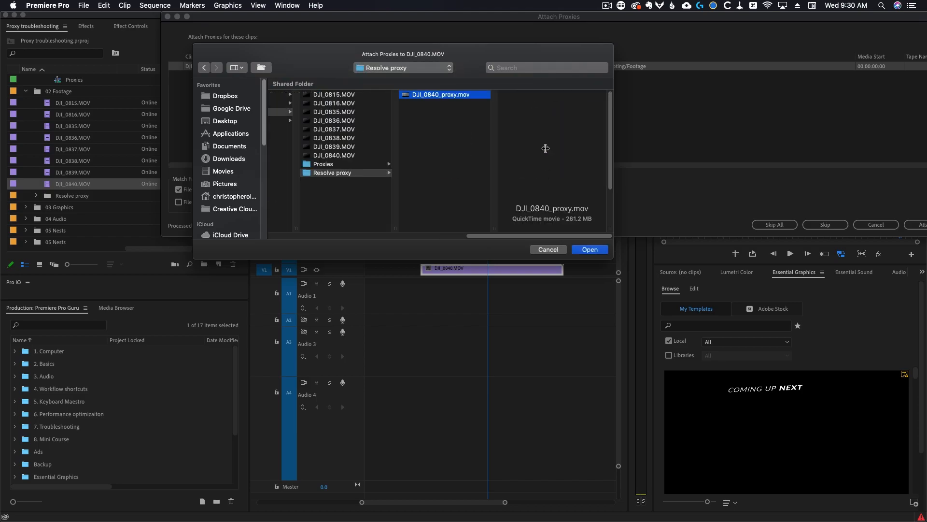
left_click(586, 247)
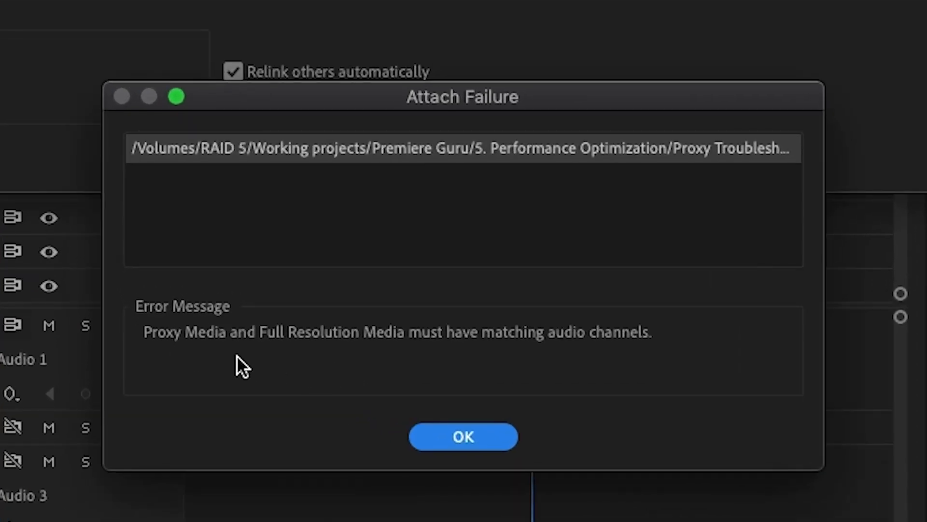
left_click(464, 437)
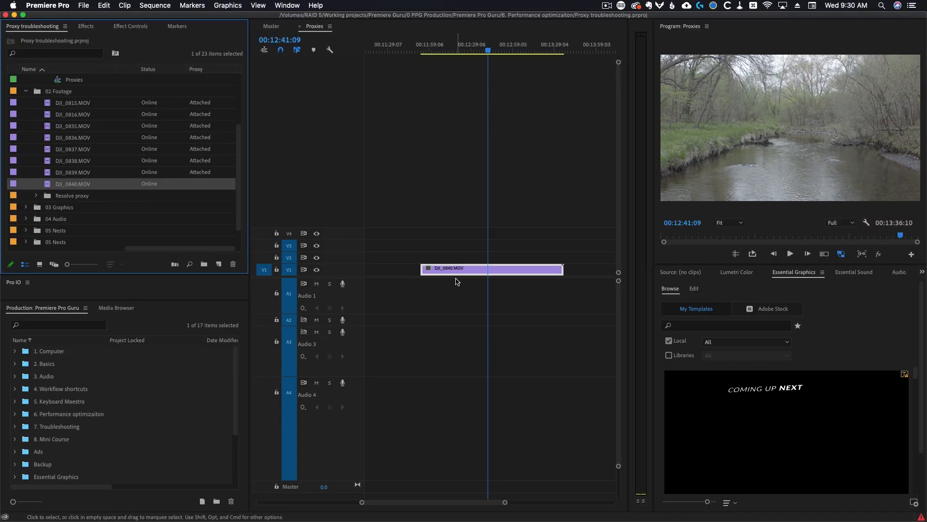
Place DJI_0840_proxy.mov from the Resolve proxy bin into the sequence beside the DJI_0840.MOV clip
key("minus")
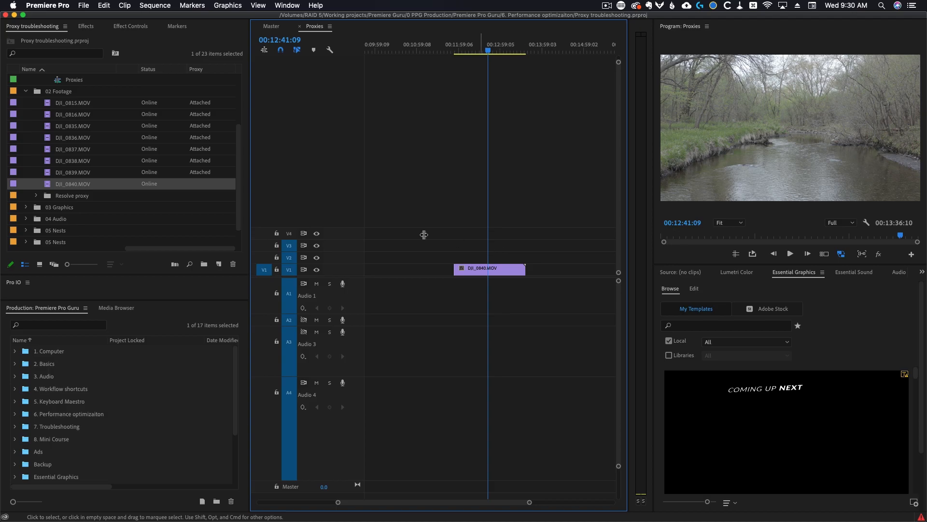
left_click(37, 196)
left_click_drag(61, 207, 550, 281)
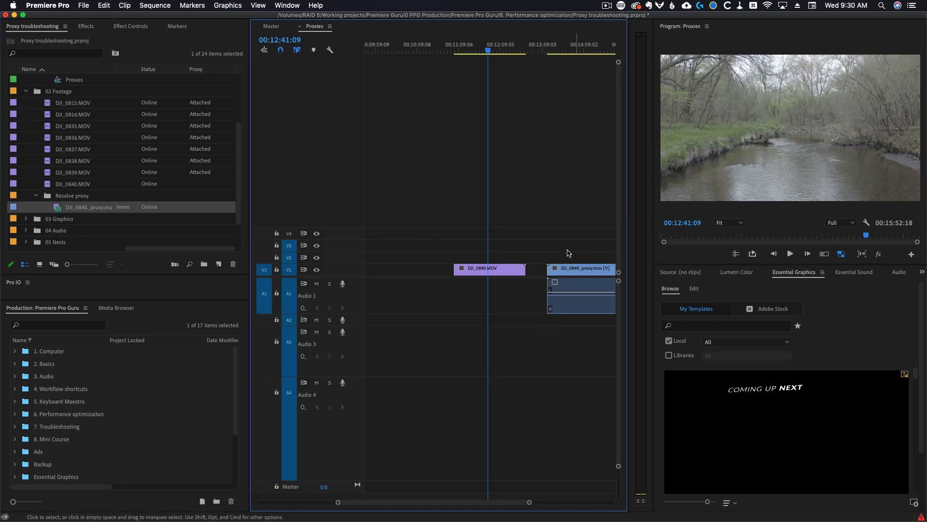
left_click(559, 287)
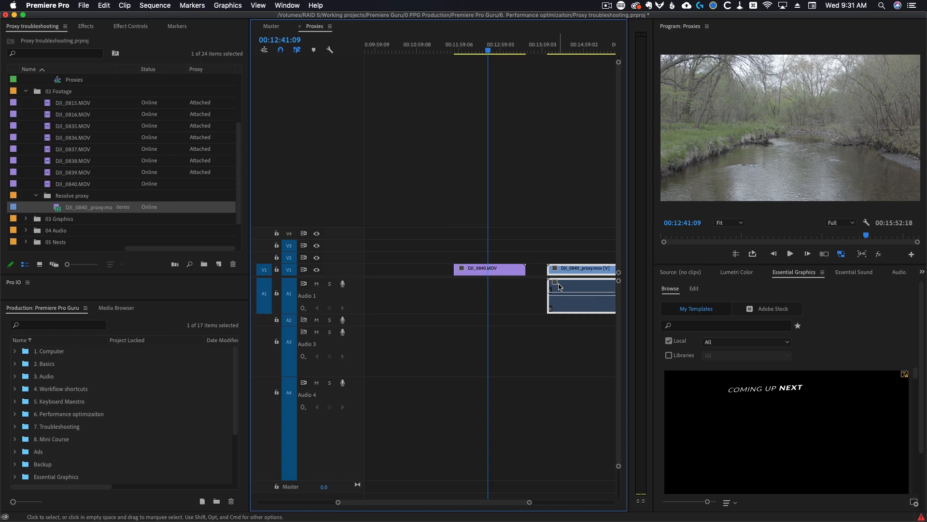
Select the original and proxy DJI_0840 clips to compare their audio tracks, and save the project
left_click(499, 271)
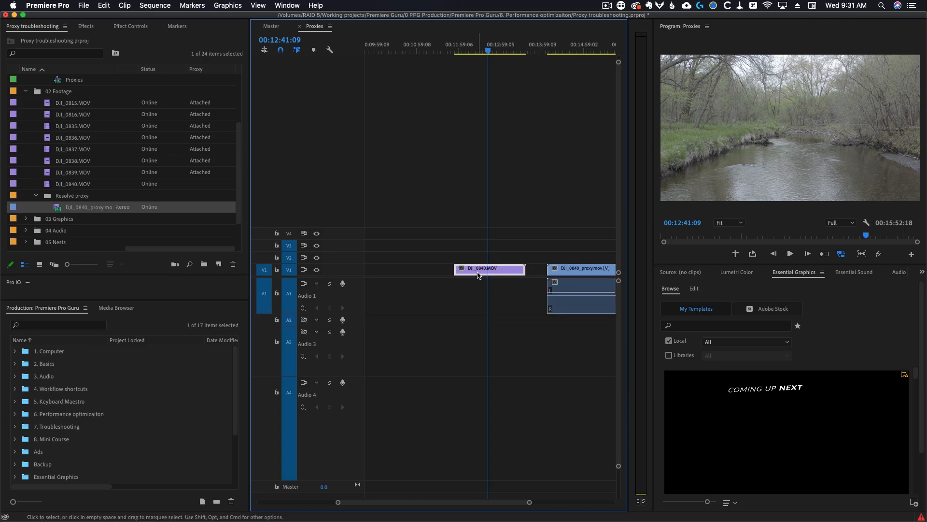
left_click(558, 279)
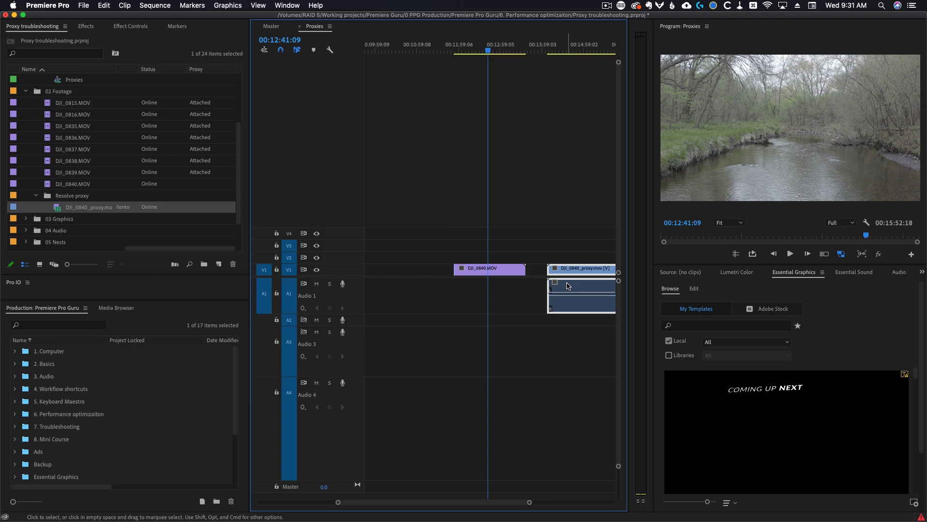
key("super+s")
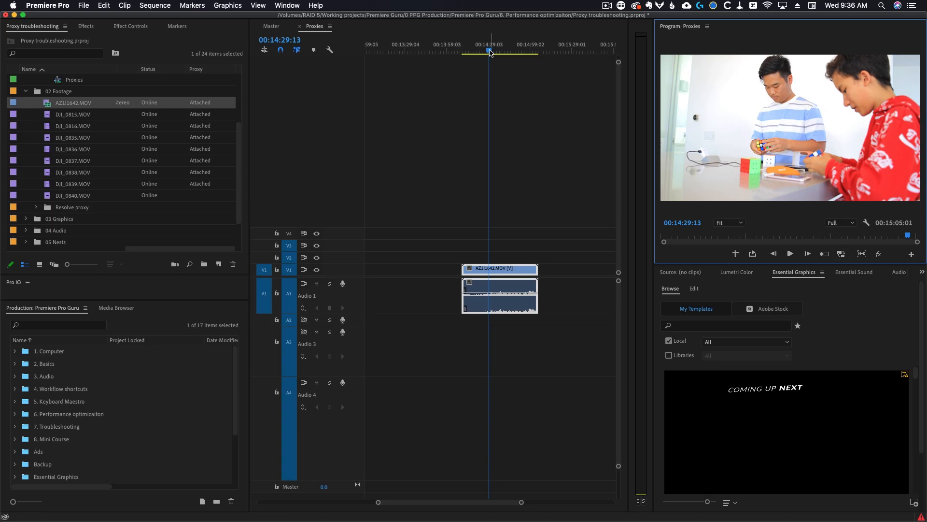
Play the AZ1I1642.MOV clip and toggle proxy display on and off several times
left_click_drag(489, 51, 472, 49)
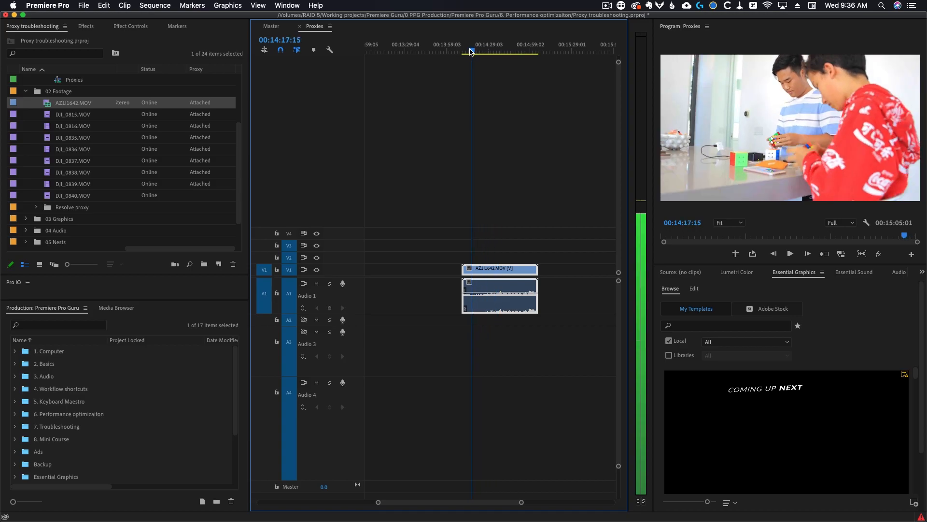
key("space")
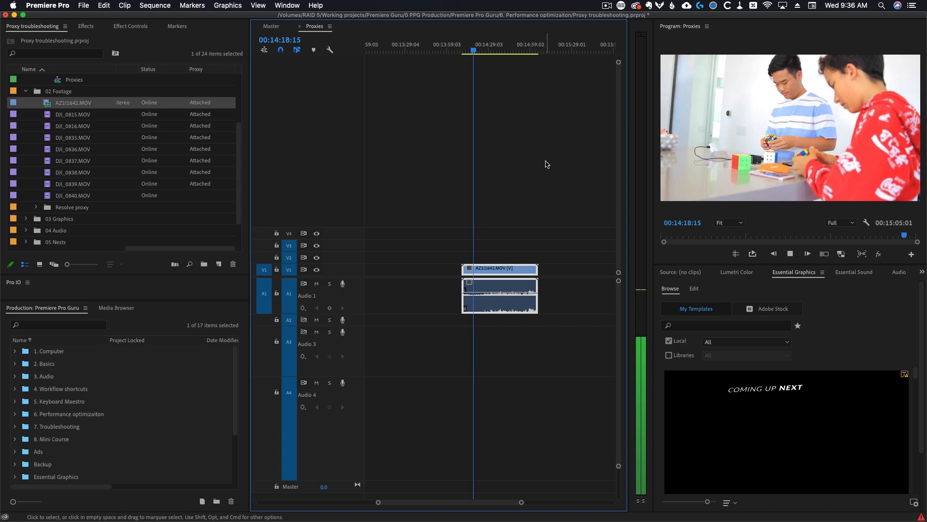
key("space")
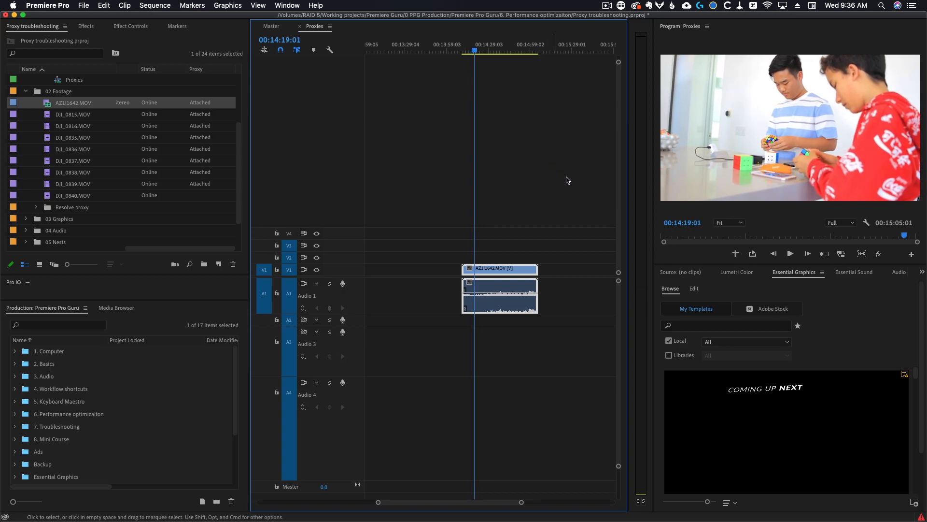
left_click(842, 254)
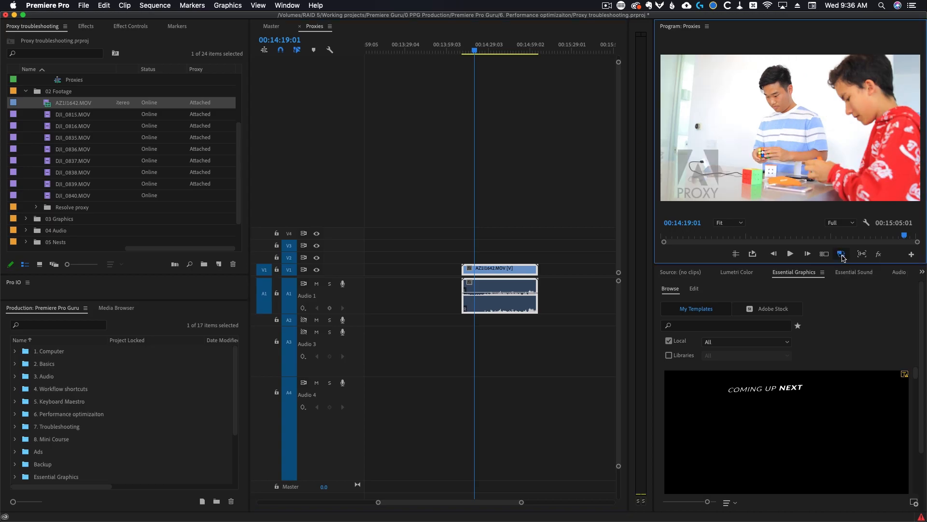
left_click(842, 256)
left_click(843, 256)
left_click(843, 256)
left_click(842, 256)
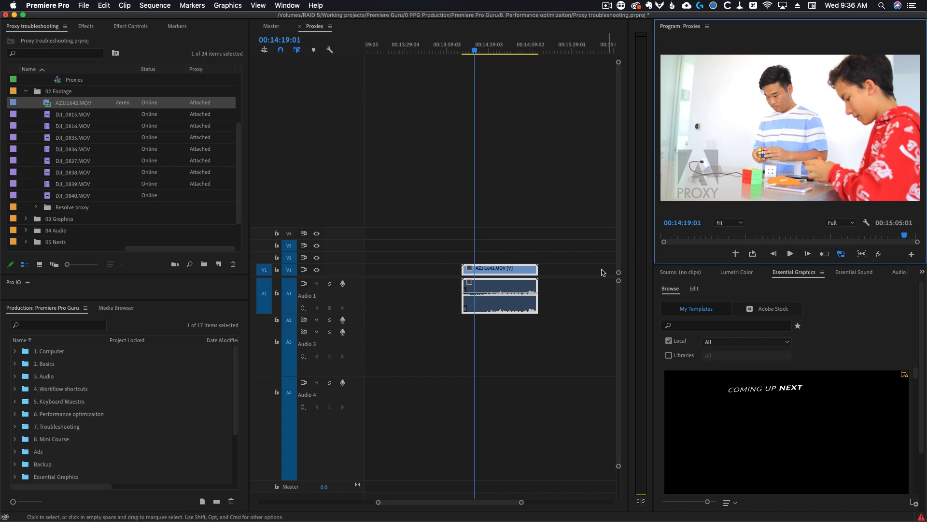
Play the clip again with proxy display switched off and on, and save the project
key("space")
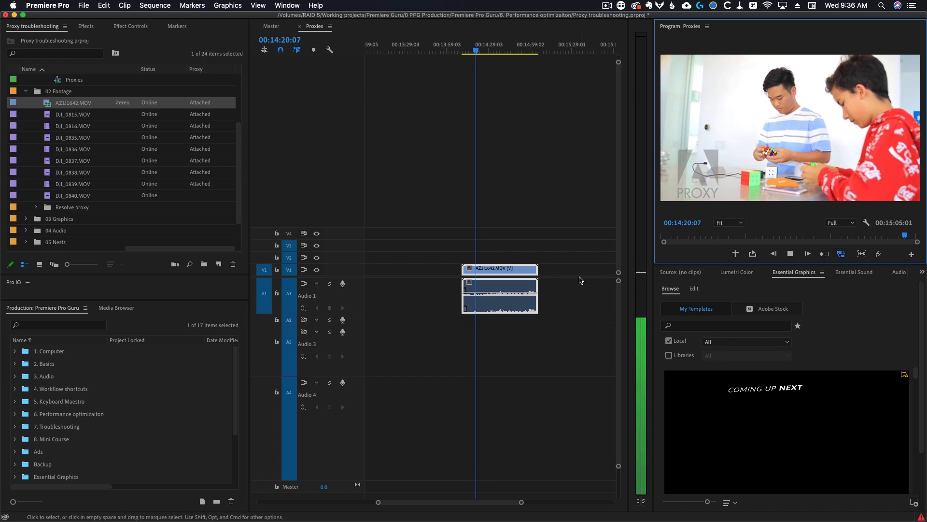
key("space")
left_click(842, 254)
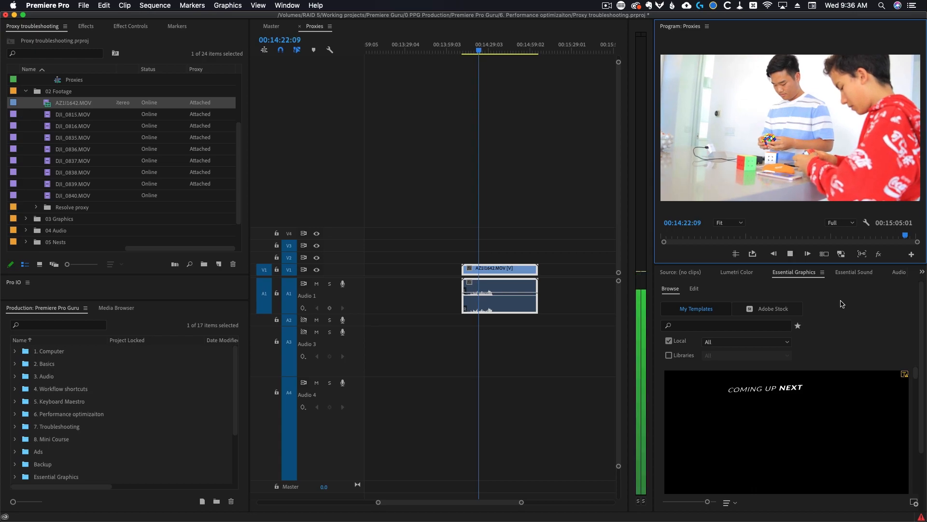
key("space")
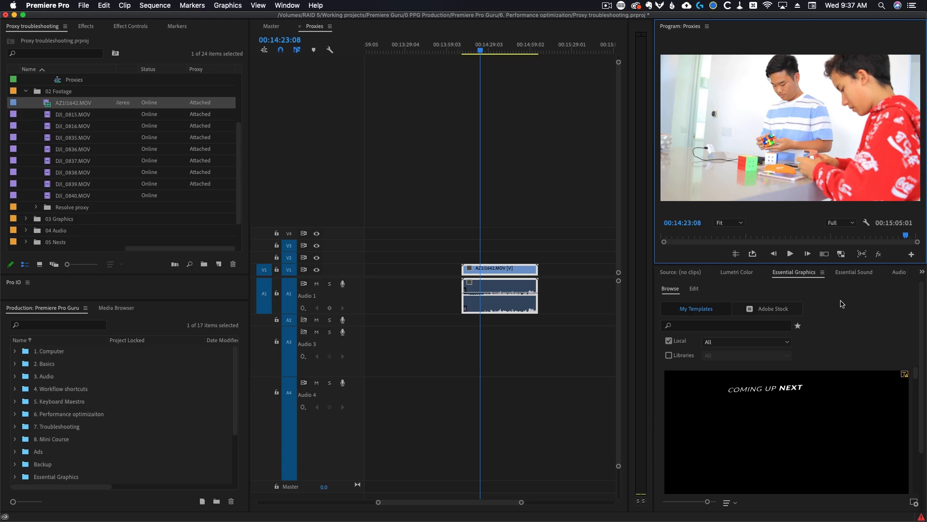
key("super+s")
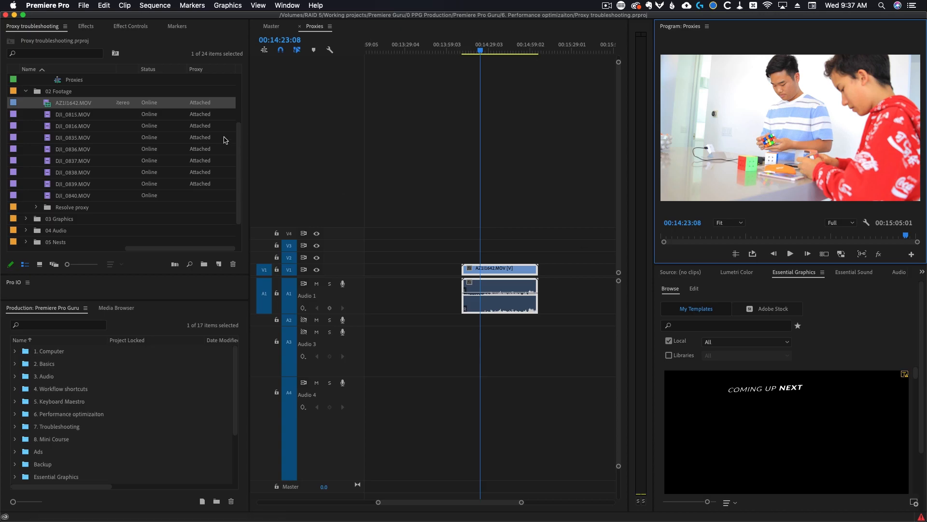
left_click(842, 254)
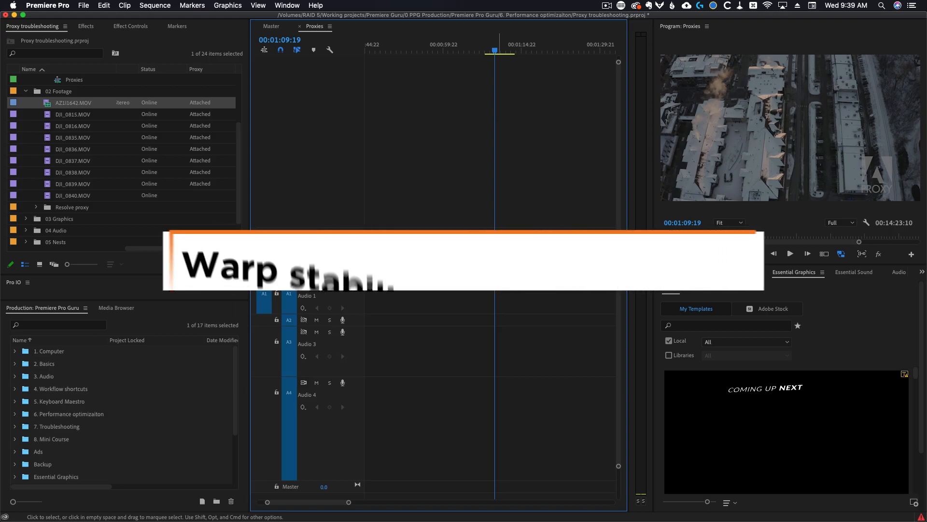
Search the effects for "warp", apply Warp Stabilizer to the DJI_0816 clip in the sequence, and open its settings
left_click(87, 27)
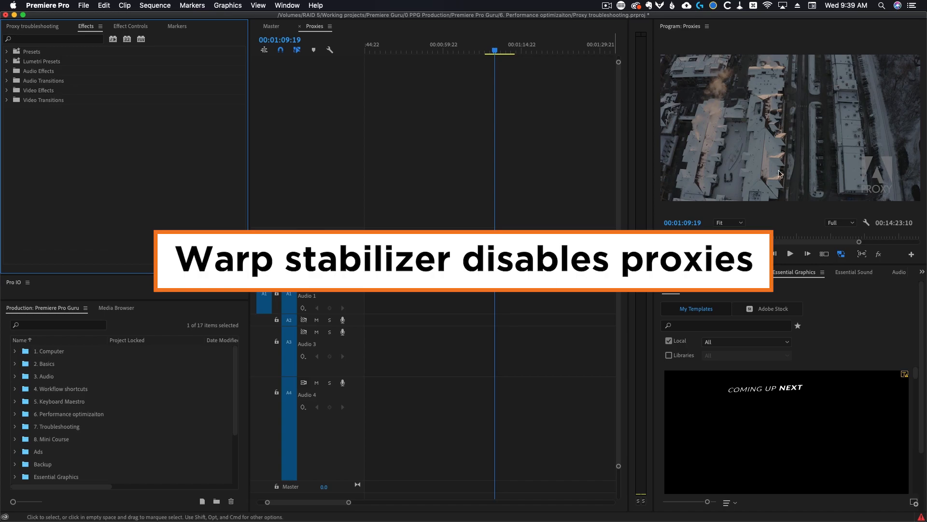
left_click(53, 38)
type("warp")
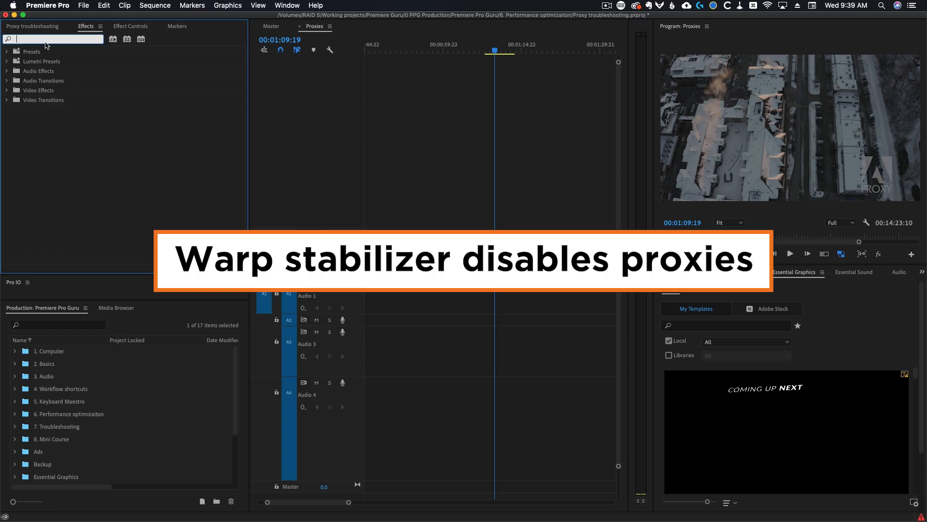
left_click_drag(52, 119, 501, 272)
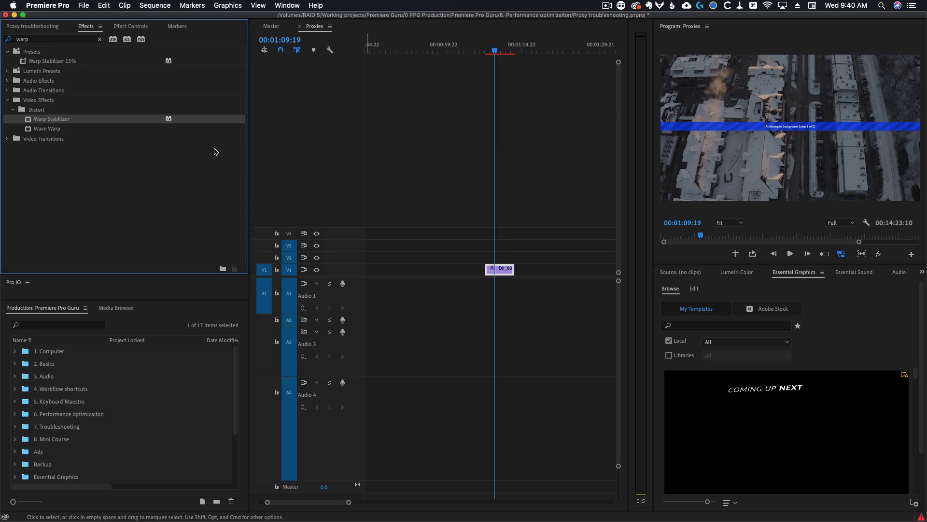
left_click(128, 27)
left_click(15, 167)
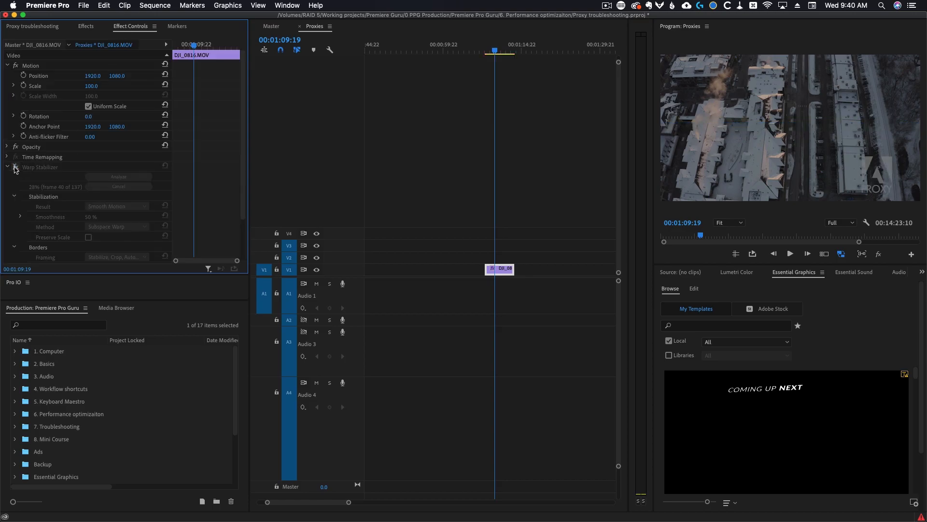
left_click(16, 167)
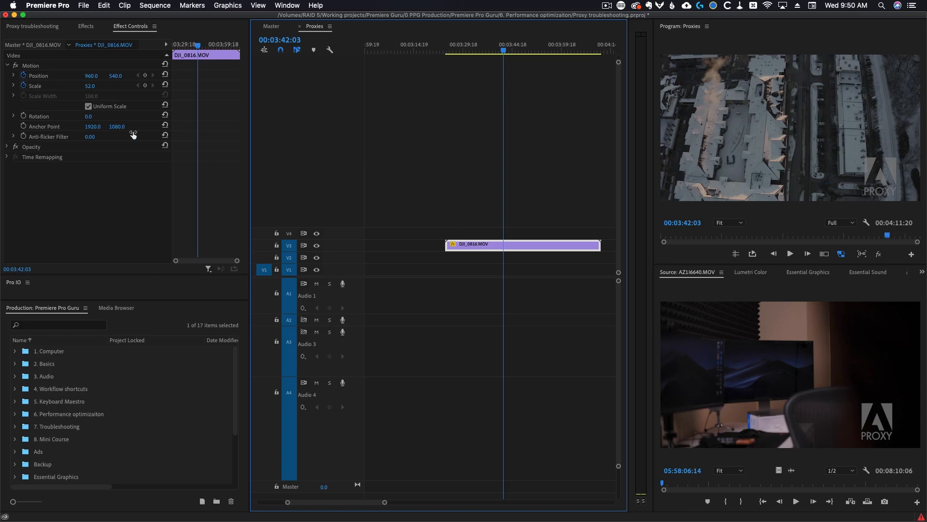
Toggle proxy display several times on the DJI_0816 clip and scrub its Scale down to about 29
left_click(841, 254)
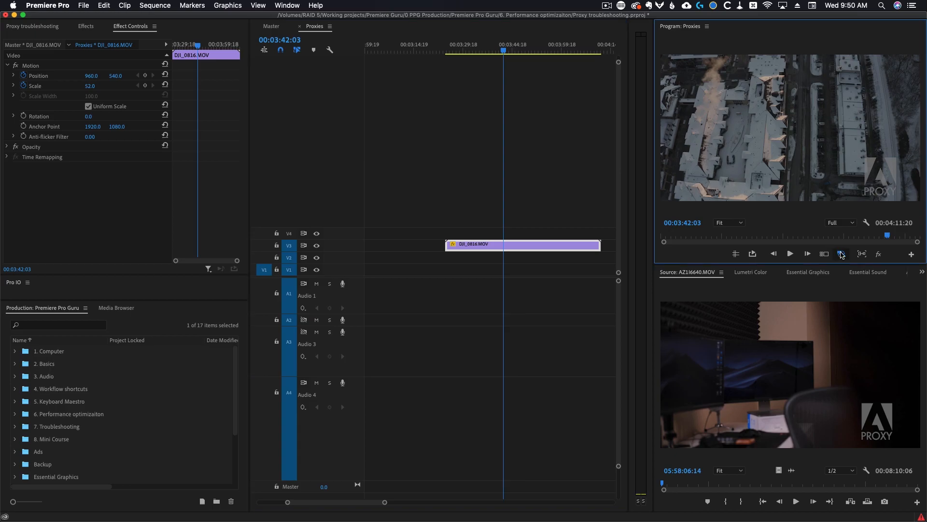
left_click(841, 253)
left_click(841, 254)
left_click(841, 254)
mouse_move(89, 86)
left_mouse_down()
mouse_move(64, 86)
mouse_move(98, 86)
left_mouse_up()
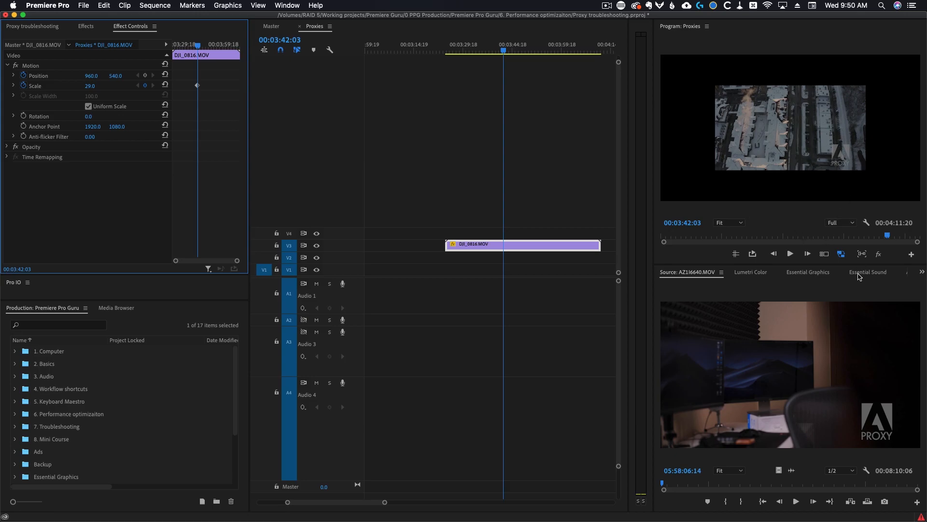
left_click(841, 254)
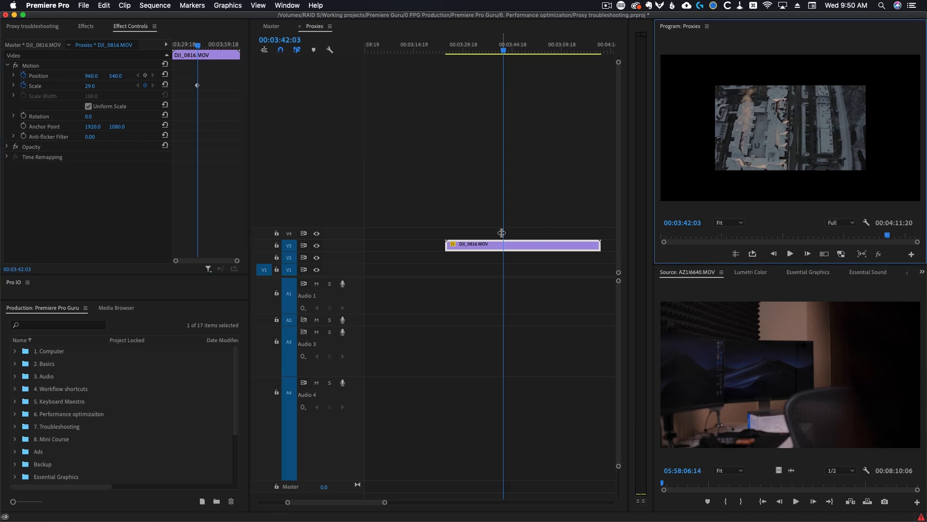
Set the clip's Scale to 50, toggle proxy display off and on, and save the project
left_click(98, 85)
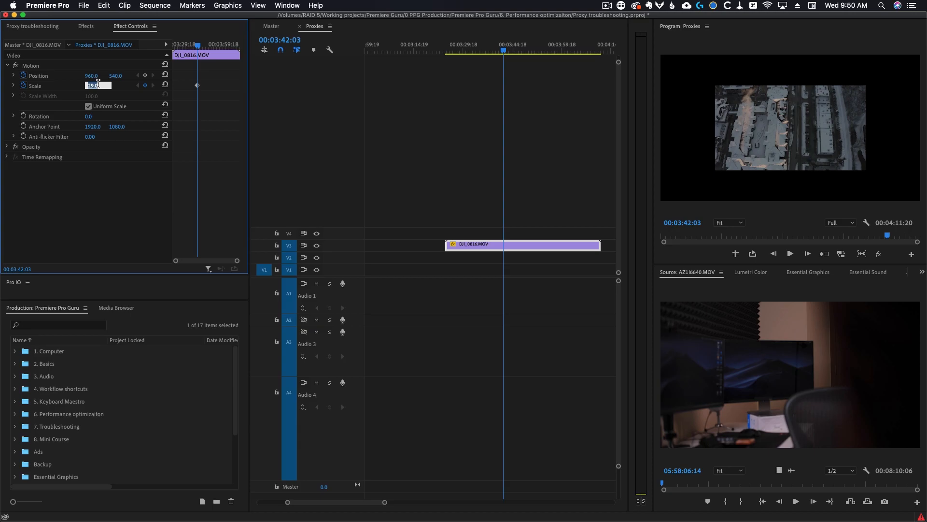
type("50")
key("Return")
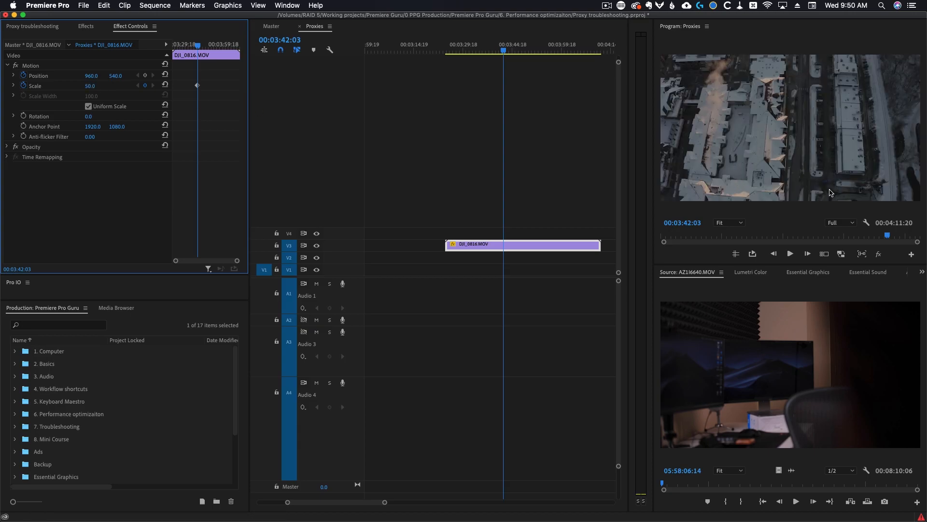
left_click(842, 254)
left_click(842, 255)
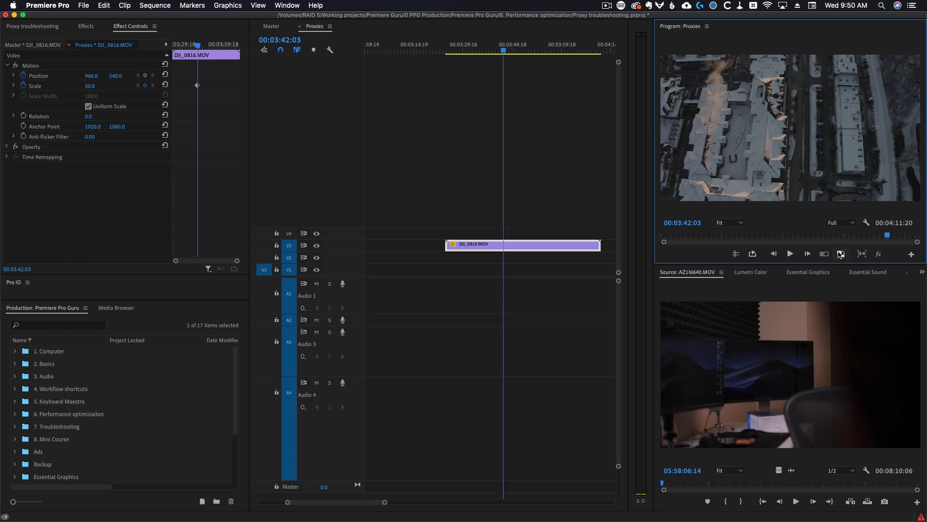
key("super+s")
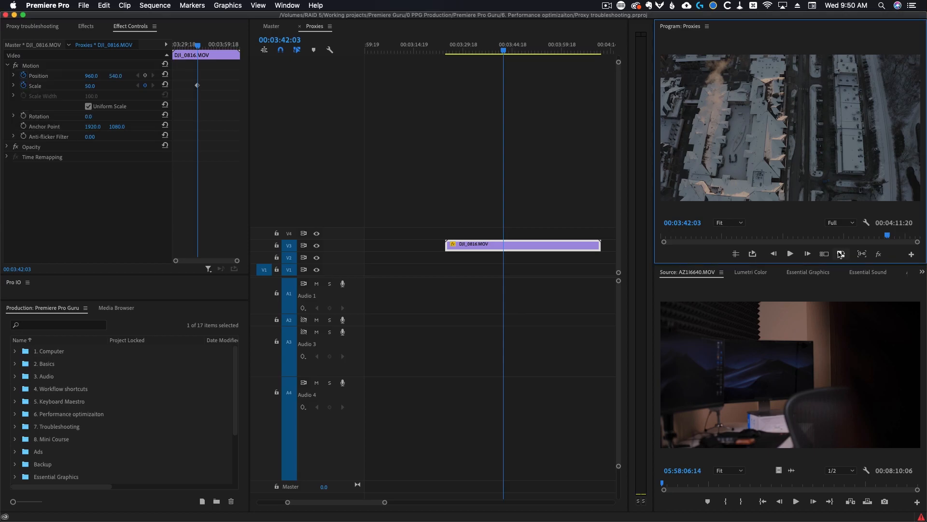